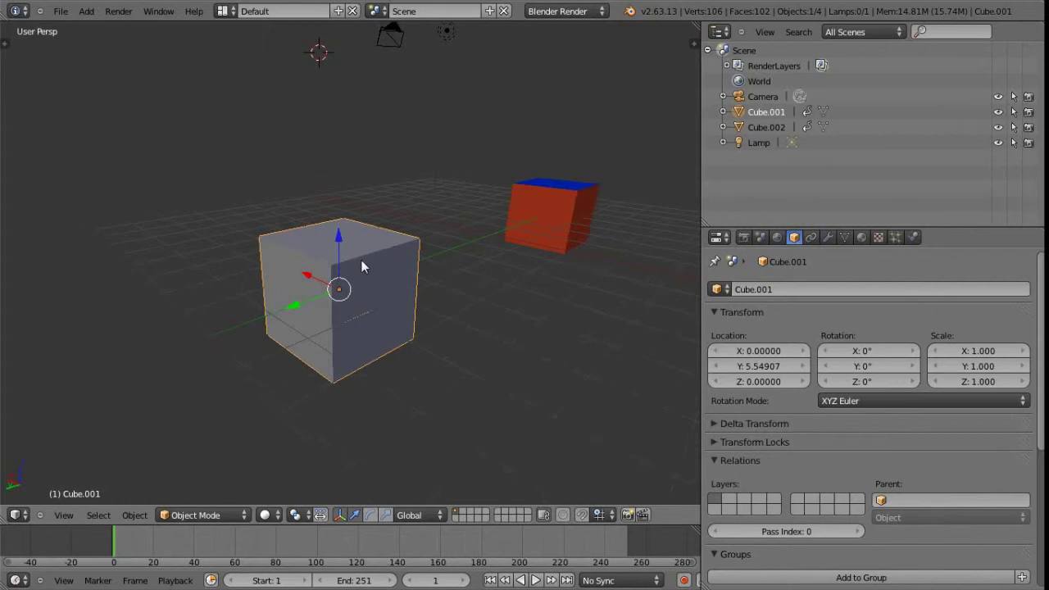
Switch the selected object Cube.001 from Object Mode to Edit Mode
middle_click_drag(419, 307, 414, 289, "shift")
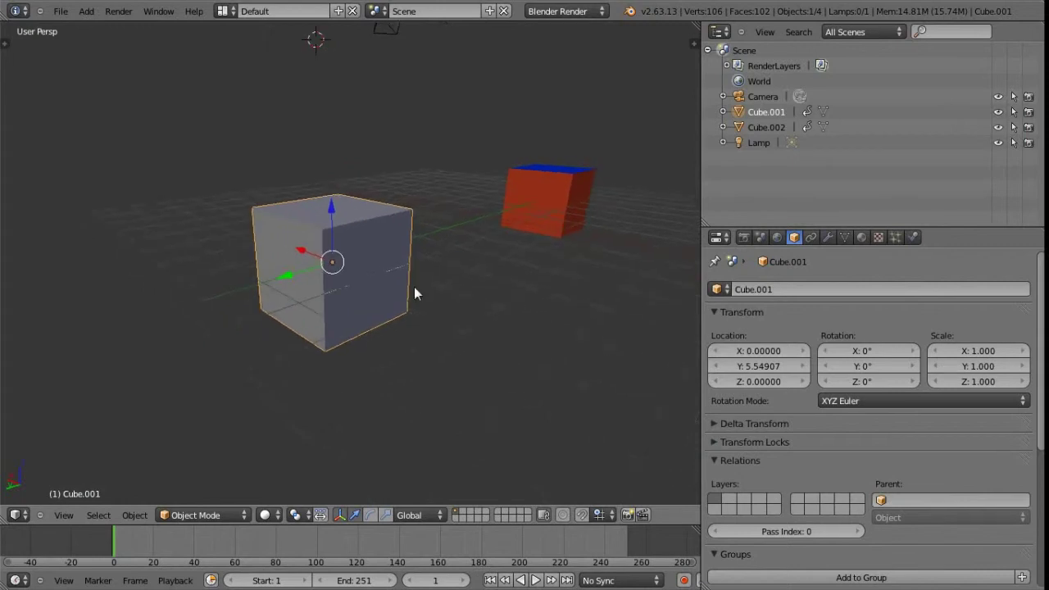
key("Tab")
key("Tab")
key("Tab")
key("Tab")
left_click(225, 513)
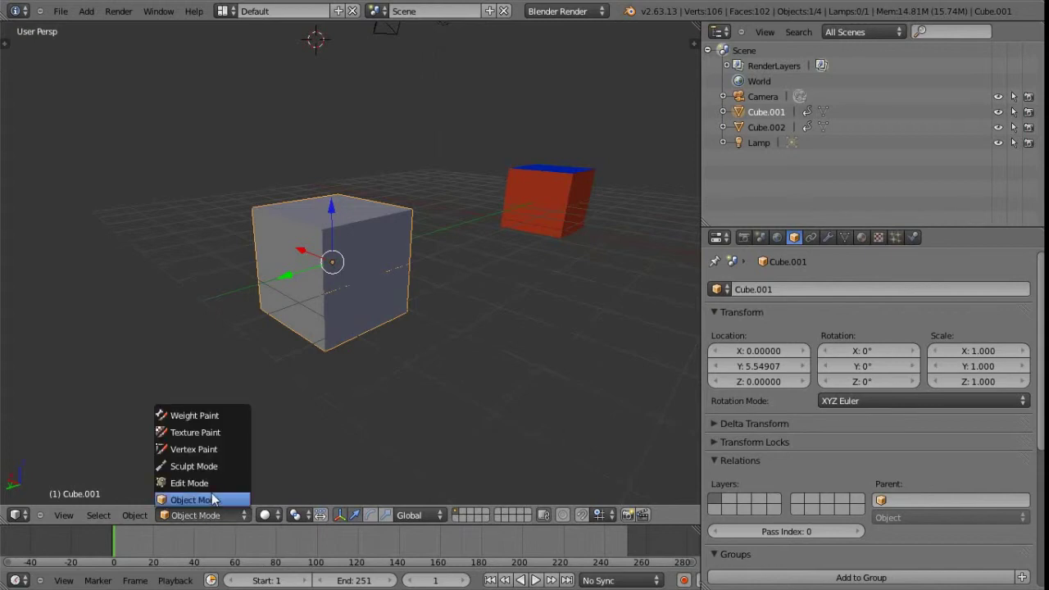
left_click(199, 486)
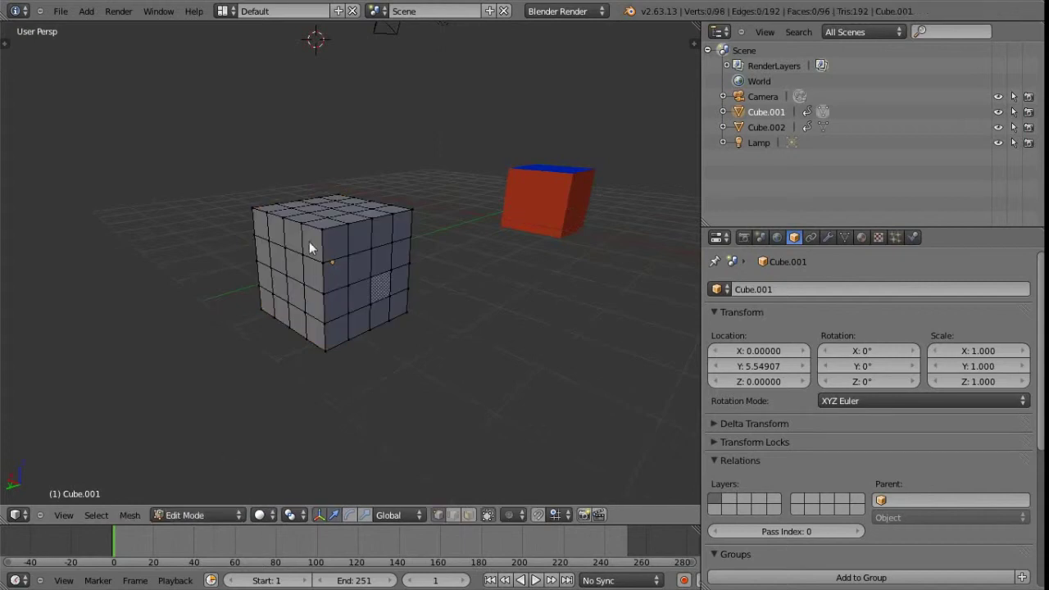
Return the cube to Object Mode and re-enter Edit Mode
left_click(221, 515)
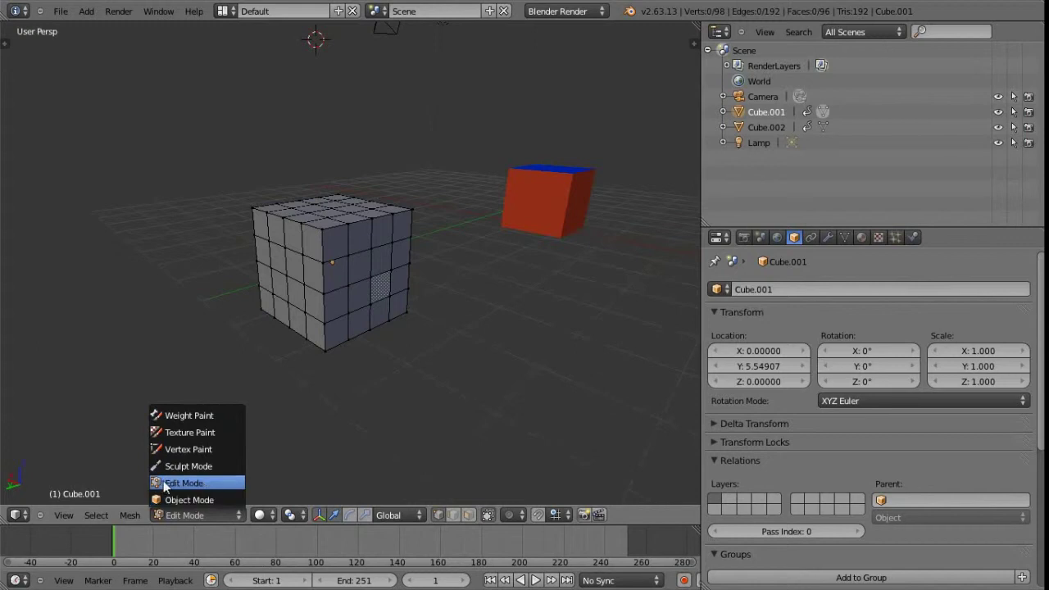
left_click(191, 500)
left_click(194, 515)
left_click(193, 485)
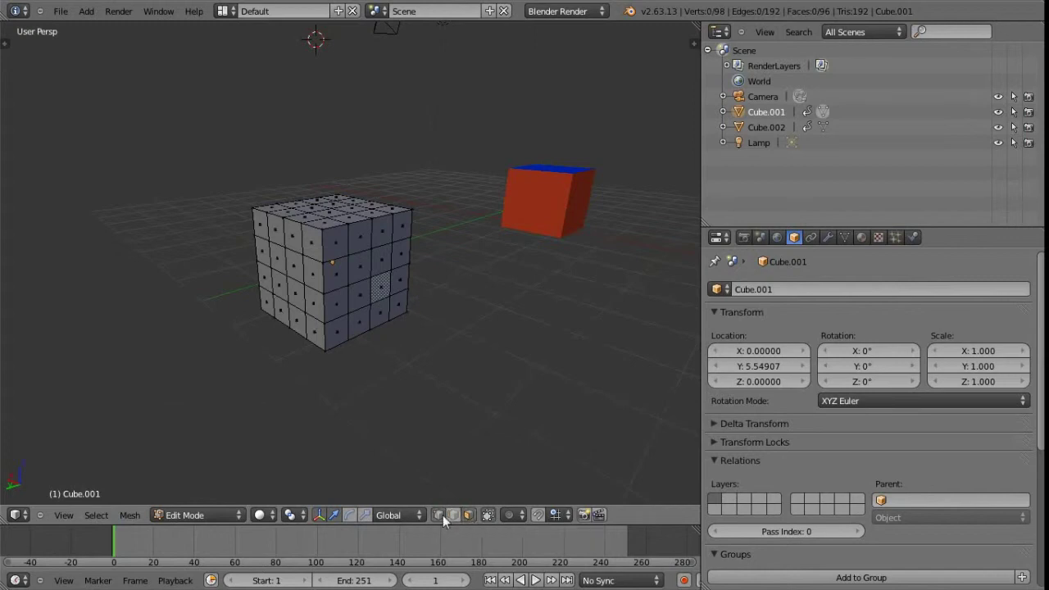
Select a face, a corner vertex and an edge of the cube together, and deselect everything
middle_click_drag(354, 292, 344, 318)
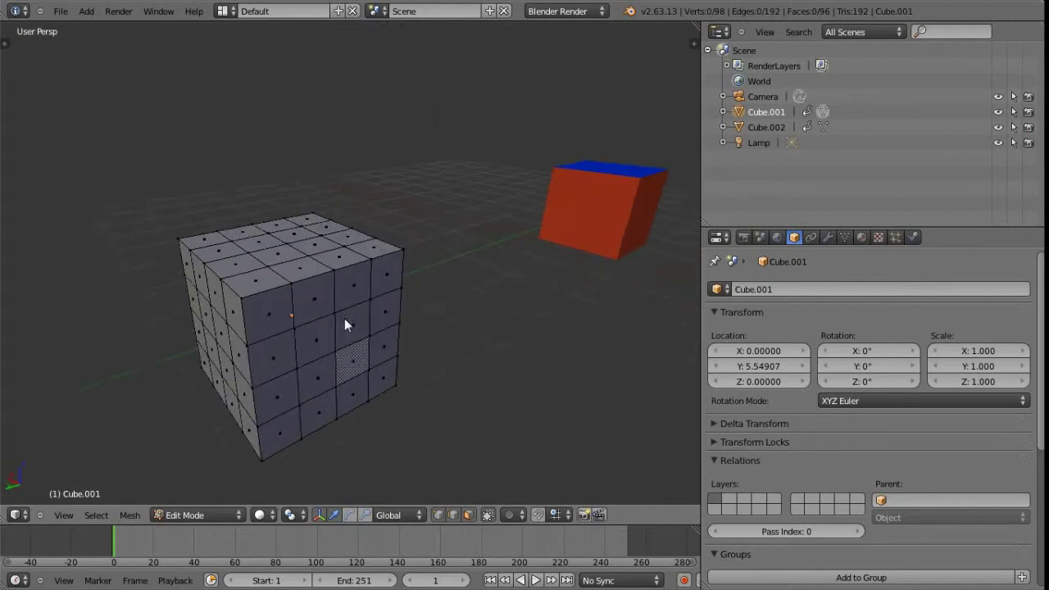
middle_click_drag(359, 353, 333, 259)
right_click(368, 369)
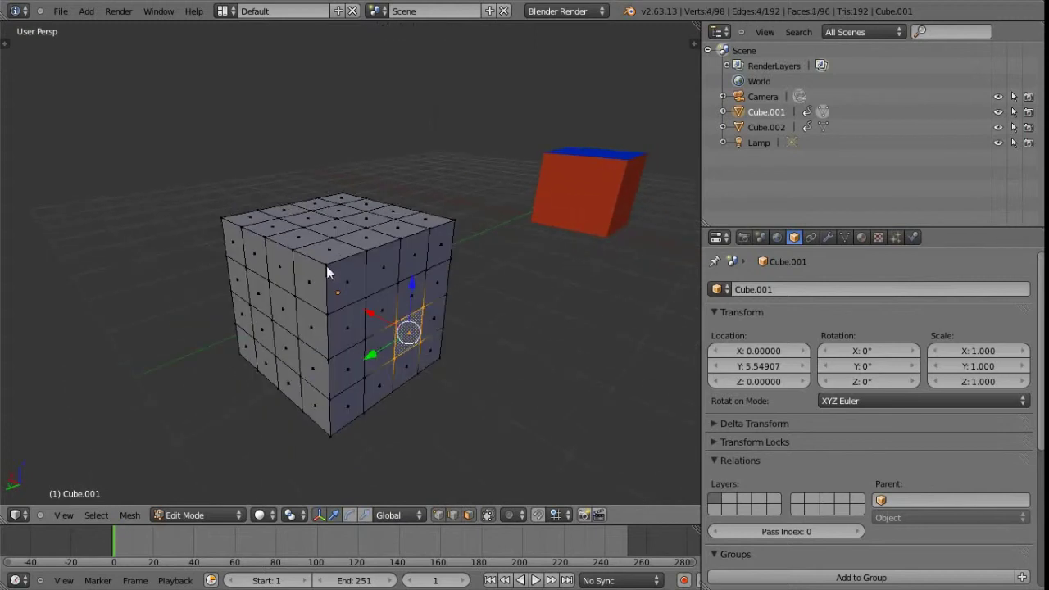
right_click(327, 263, "shift")
right_click(300, 328, "shift")
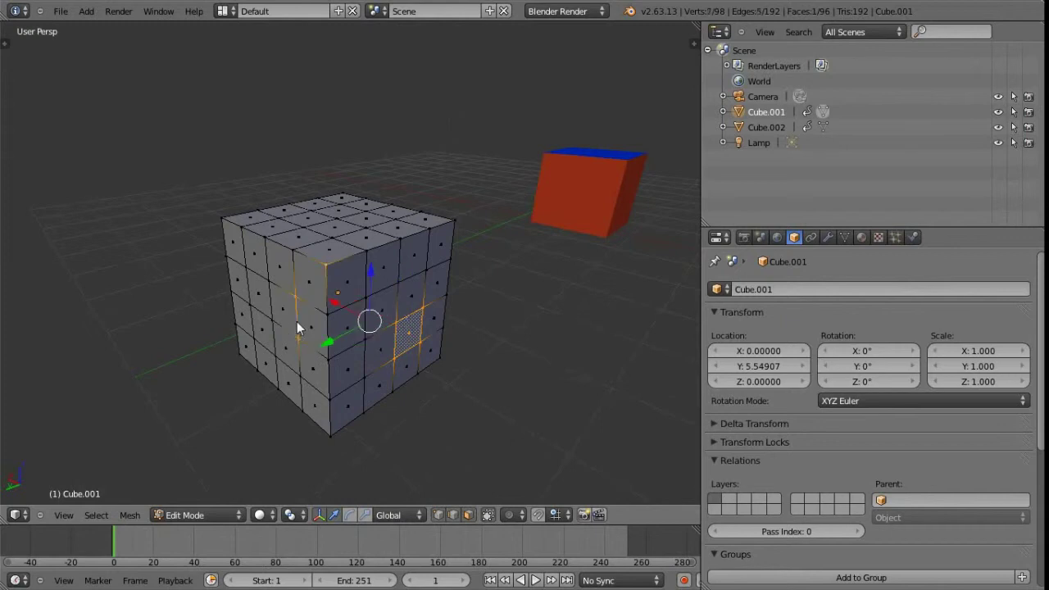
key("a")
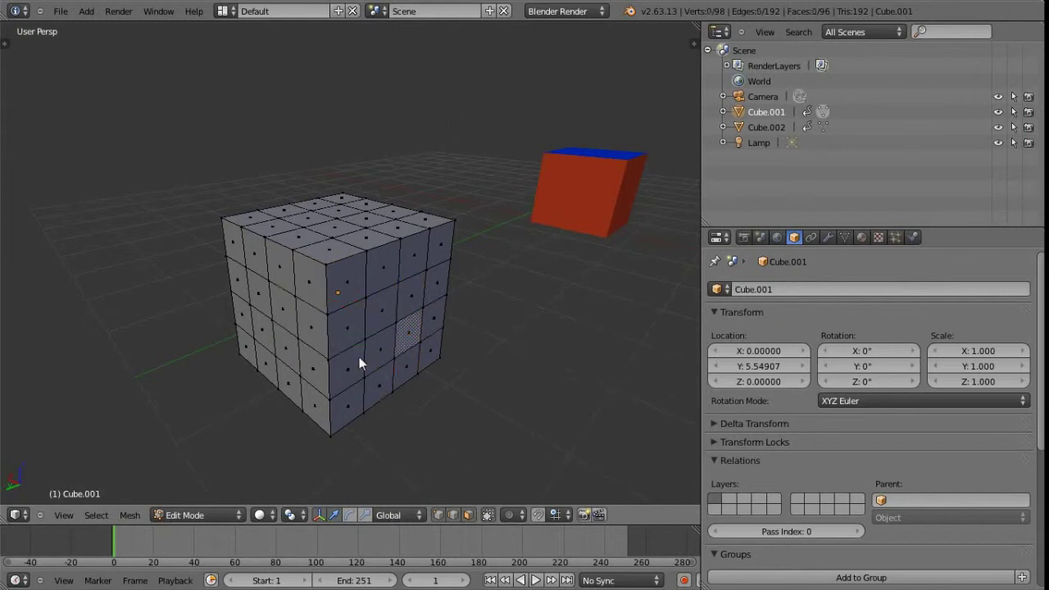
scroll(359, 357, "down", 3)
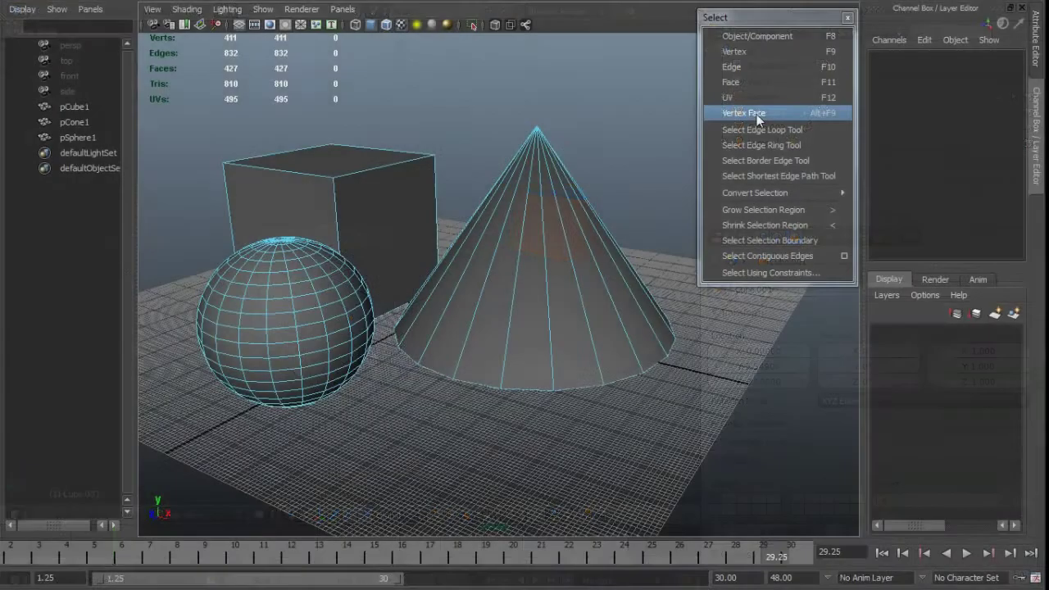
Switch to Maya, set the selection mode to Vertex Face and select a vertex face on the cone's base rim
left_click(755, 114)
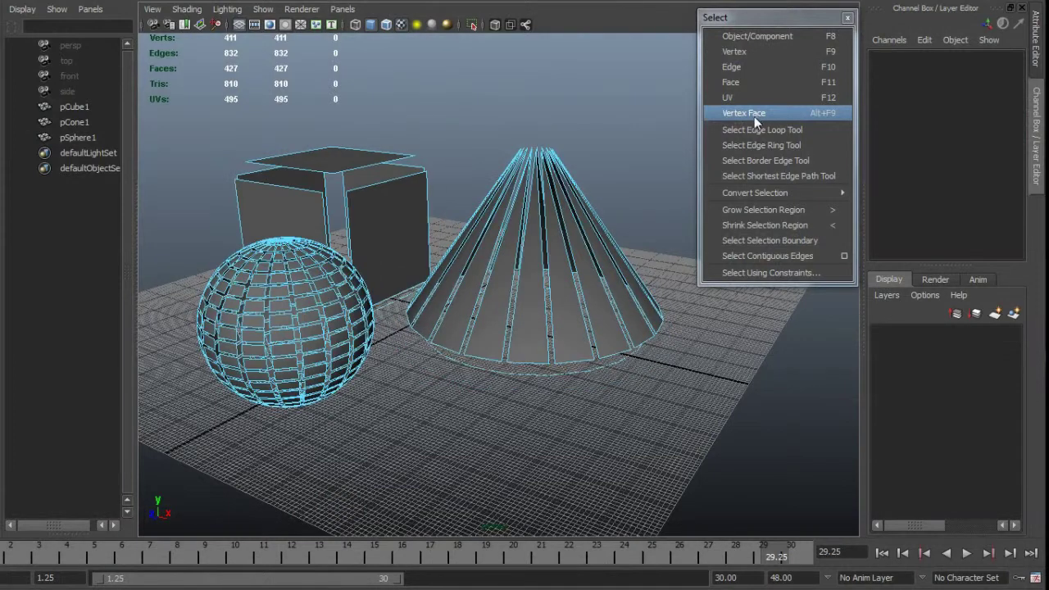
scroll(533, 345, "up", 2)
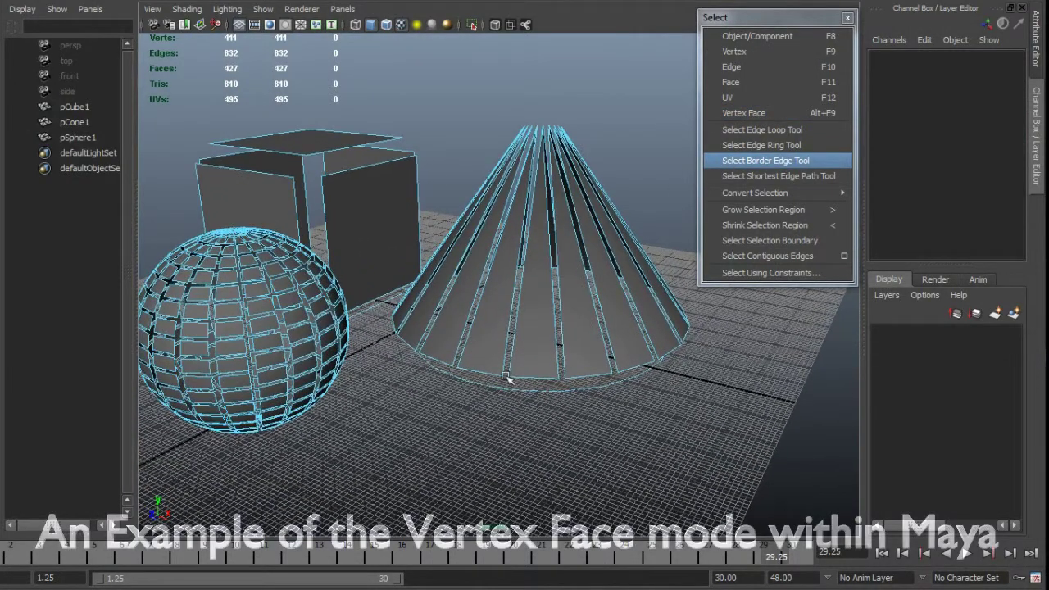
left_click(517, 388)
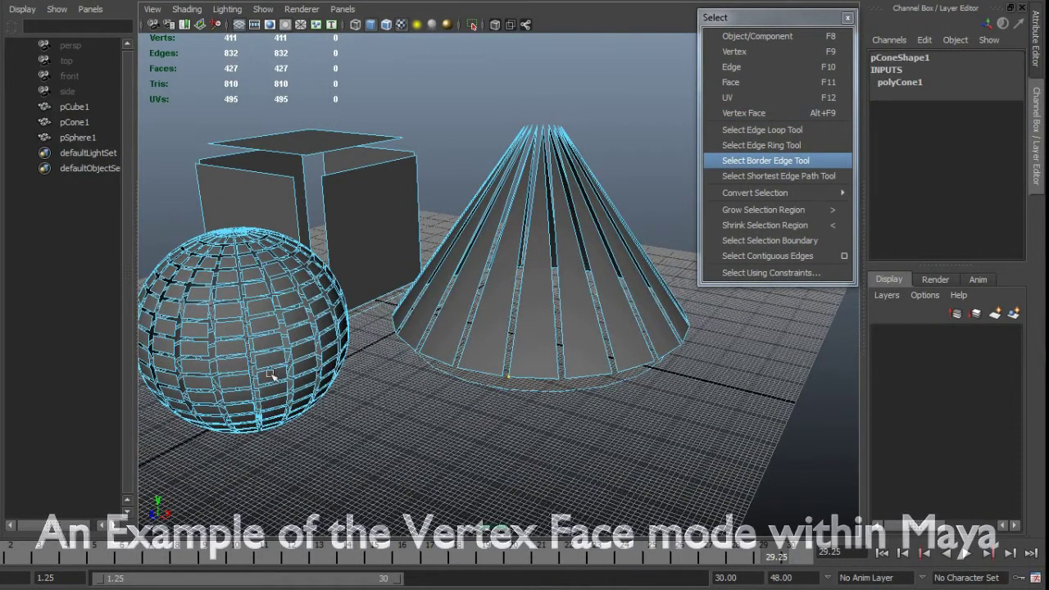
scroll(347, 375, "up", 3)
scroll(471, 386, "up", 5)
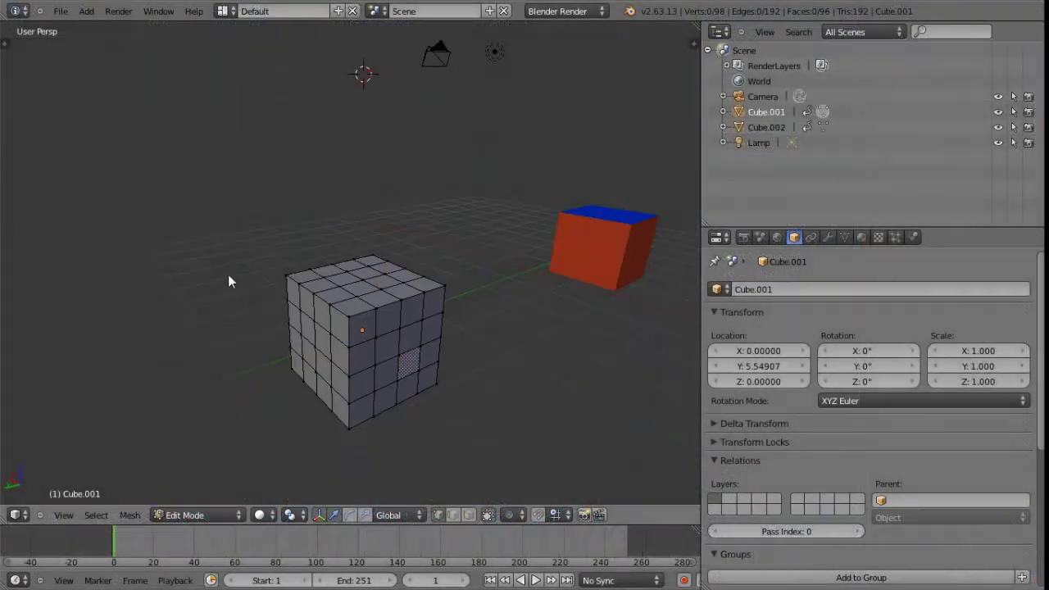
Switch back to Blender and set the mesh select mode to Vertex, followed by Edge
key("ctrl+Tab")
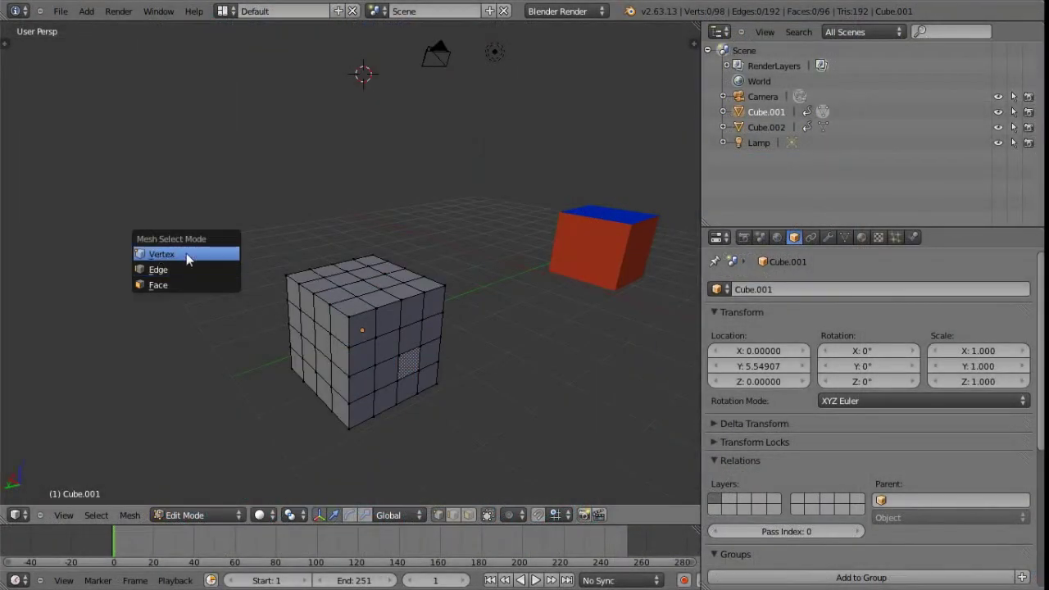
left_click(218, 248)
middle_click_drag(218, 252, 187, 271)
key("ctrl+Tab")
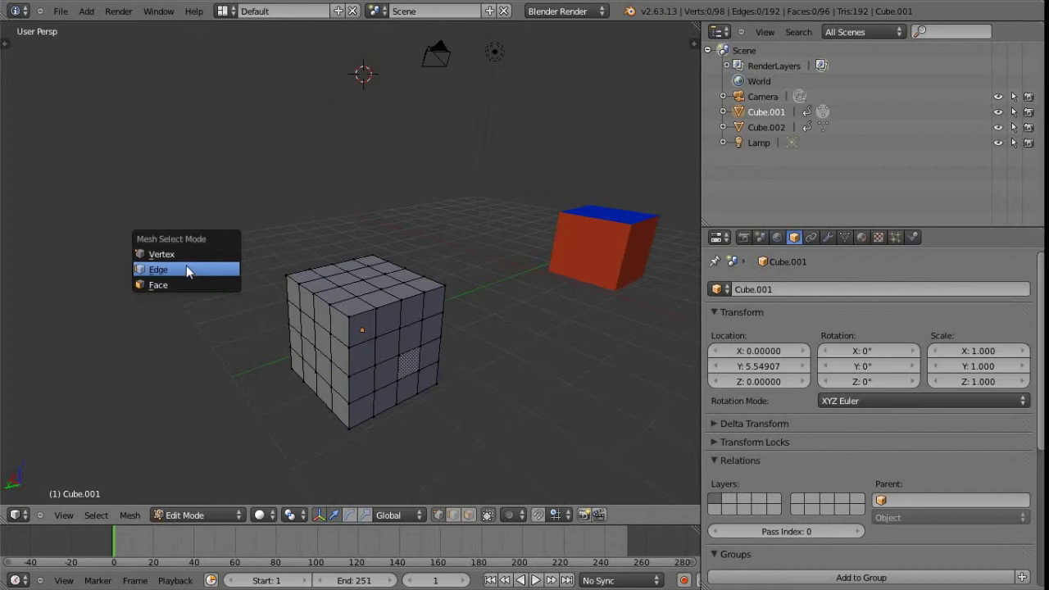
left_click(187, 269)
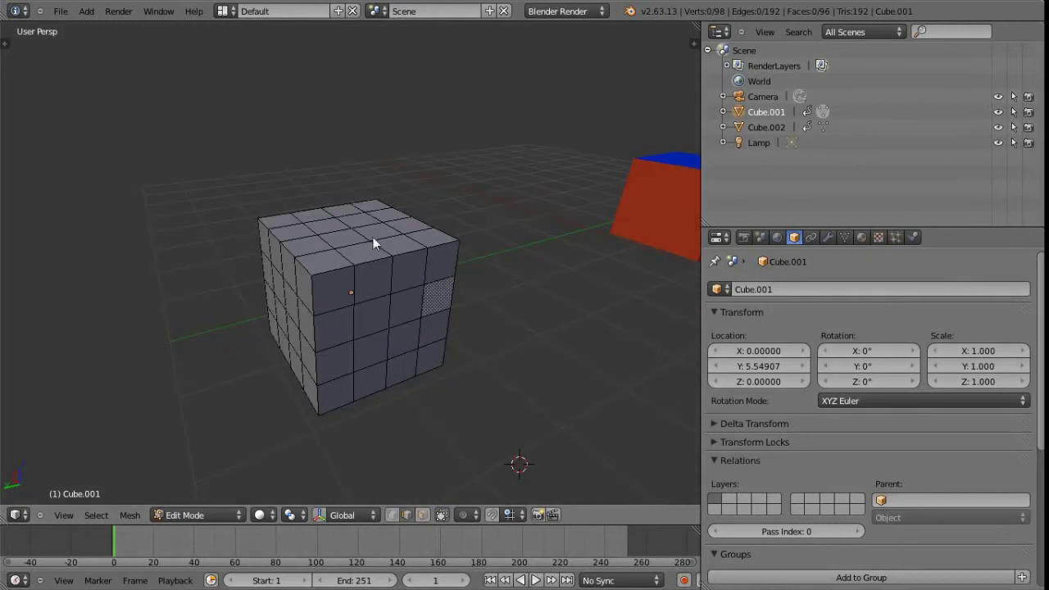
Select single edge loops on the cube one after another, ending with the vertical loop nearest the front corner
right_click(392, 283, "alt")
right_click(427, 283, "alt")
right_click(405, 325, "alt")
right_click(353, 372, "alt")
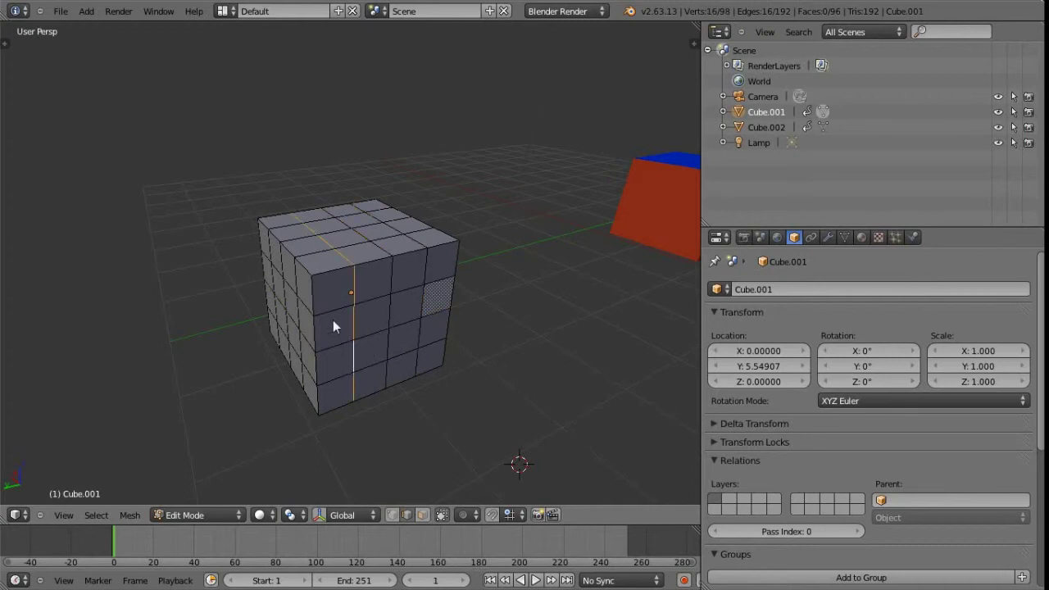
Add the vertical edge loop nearest the far corner and the upper and lower horizontal loops to the selection
right_click(425, 301, "alt+shift")
right_click(400, 293, "alt+shift")
right_click(402, 359, "alt+shift")
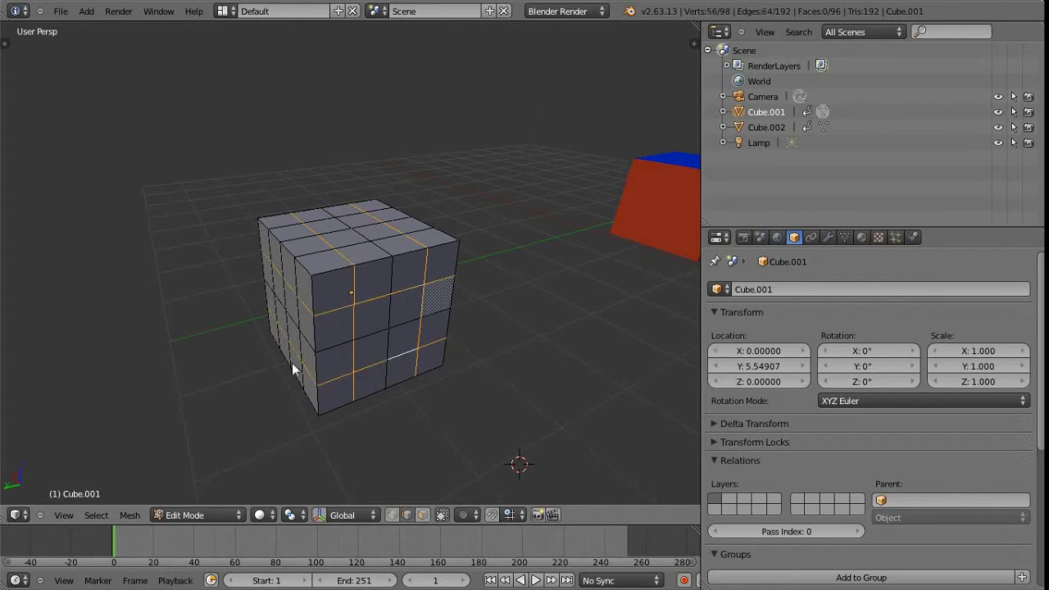
Remove the two vertical and two horizontal edge loops from the selection one by one
right_click(353, 328, "alt+shift")
right_click(422, 311, "alt+shift")
right_click(398, 289, "alt+shift")
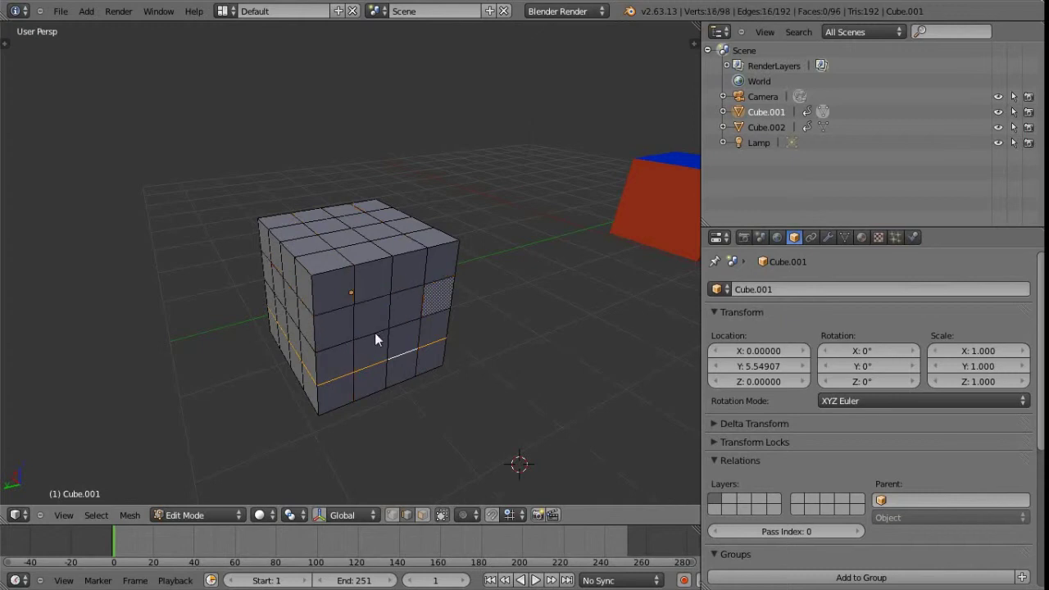
right_click(402, 353, "alt+shift")
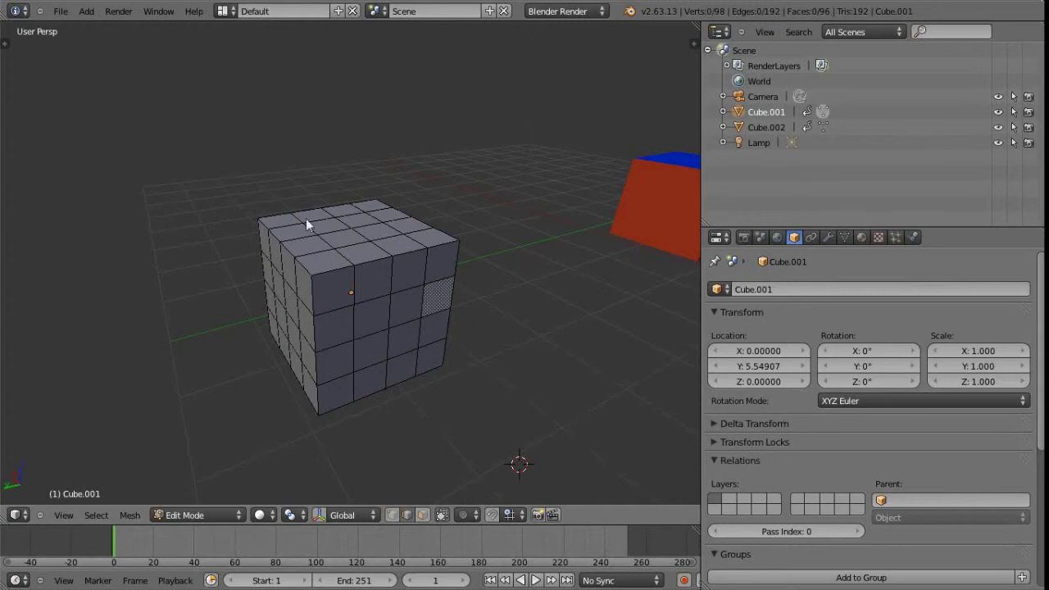
Select single edge rings one after another, ending with the horizontal edges of the second column from the front corner
right_click(386, 345, "ctrl+alt")
right_click(392, 282, "ctrl+alt")
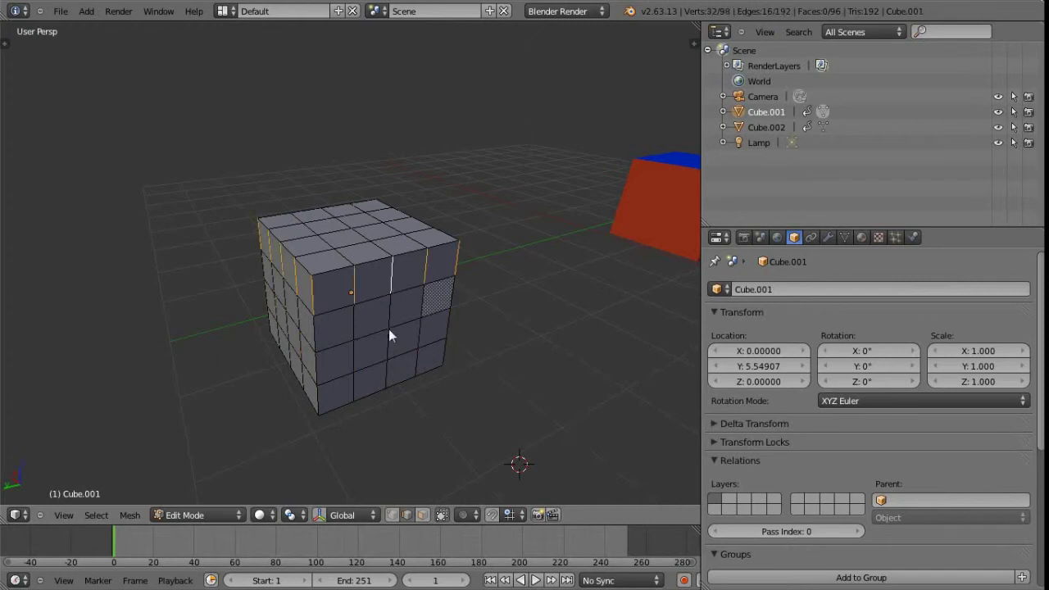
right_click(392, 352, "ctrl+alt")
right_click(364, 368, "ctrl+alt")
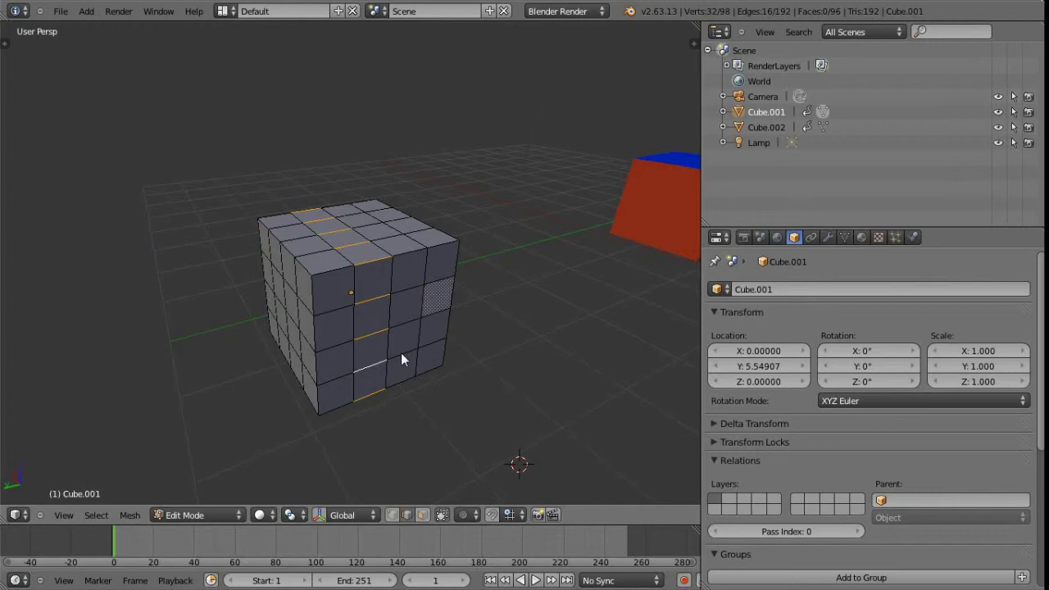
Add further edge rings to the selection, remove some of them again, and deselect everything
right_click(415, 332, "ctrl+alt+shift")
right_click(440, 312, "ctrl+alt+shift")
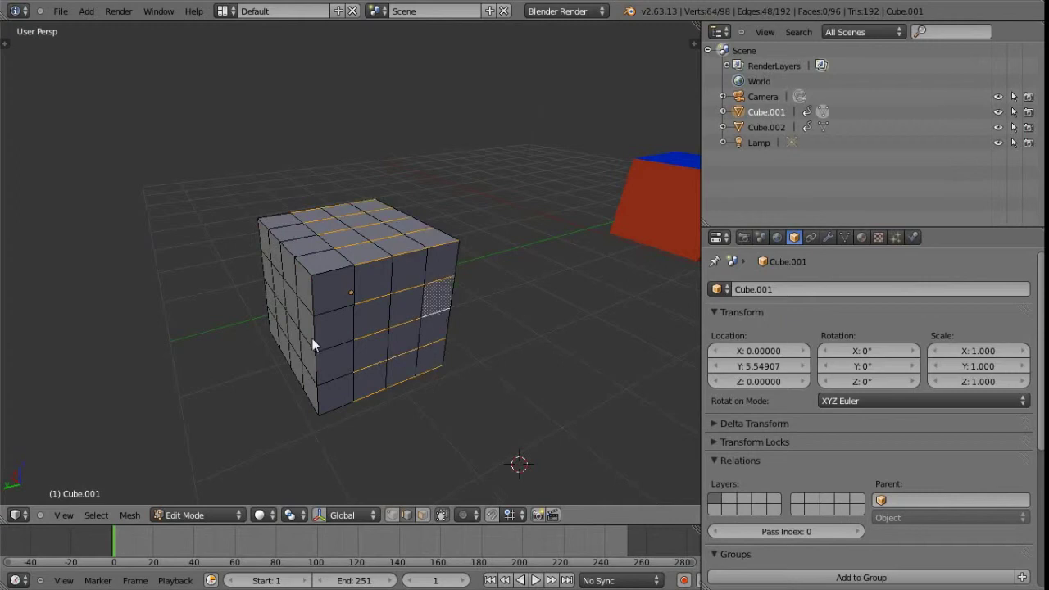
right_click(354, 330, "ctrl+alt+shift")
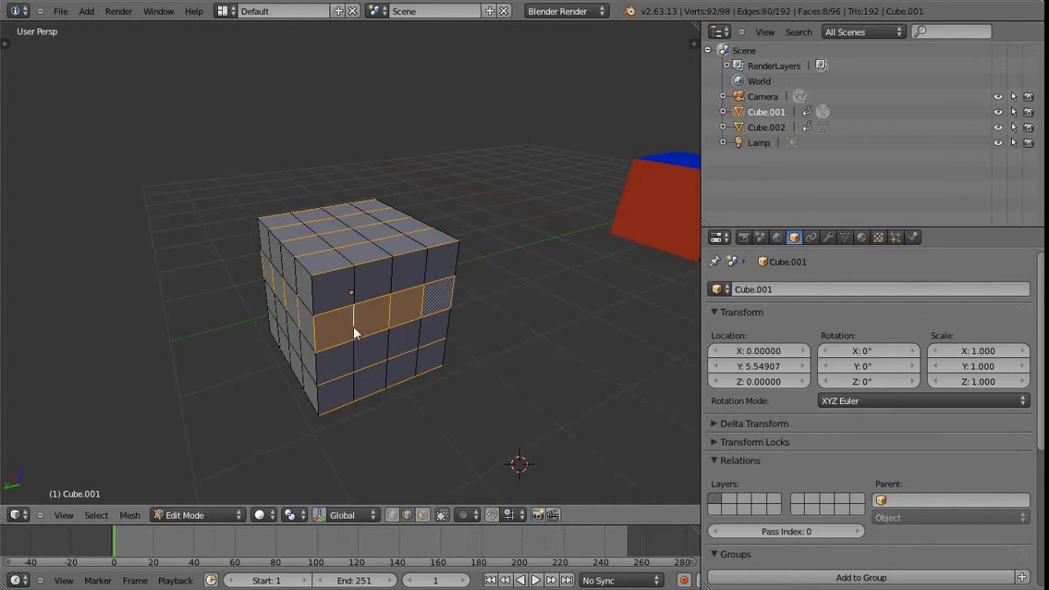
right_click(353, 329, "ctrl+alt+shift")
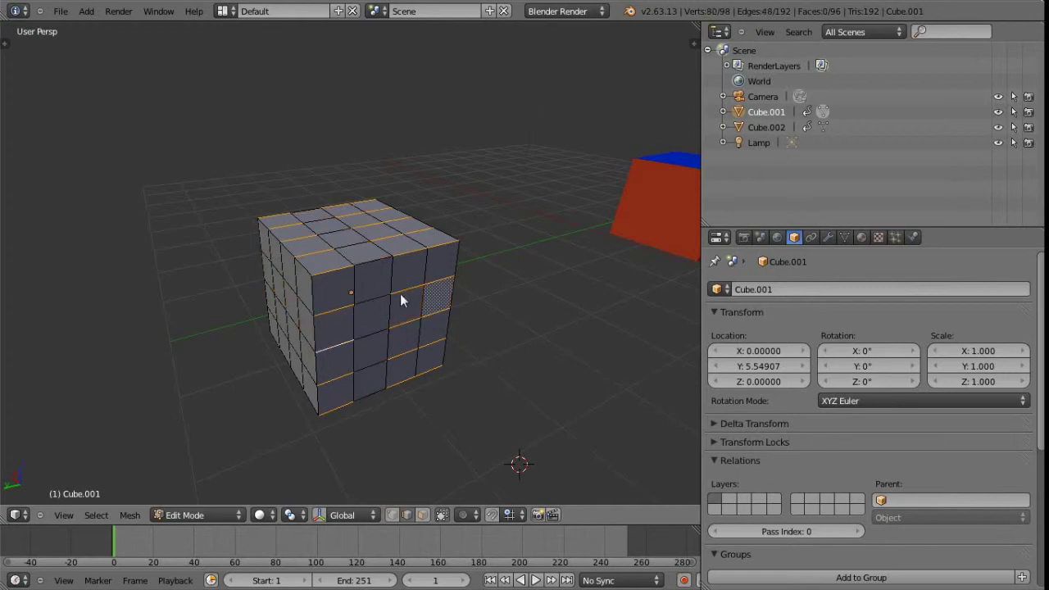
key("a")
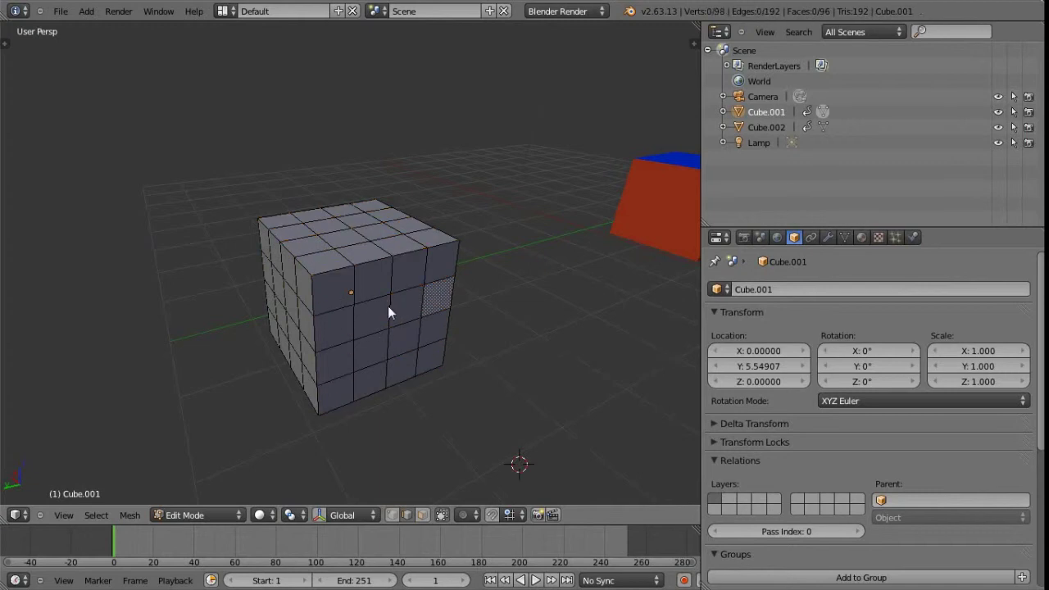
Set the mesh select mode to Face and select single horizontal face loops, ending with the second row from the cube's base
key("ctrl+Tab")
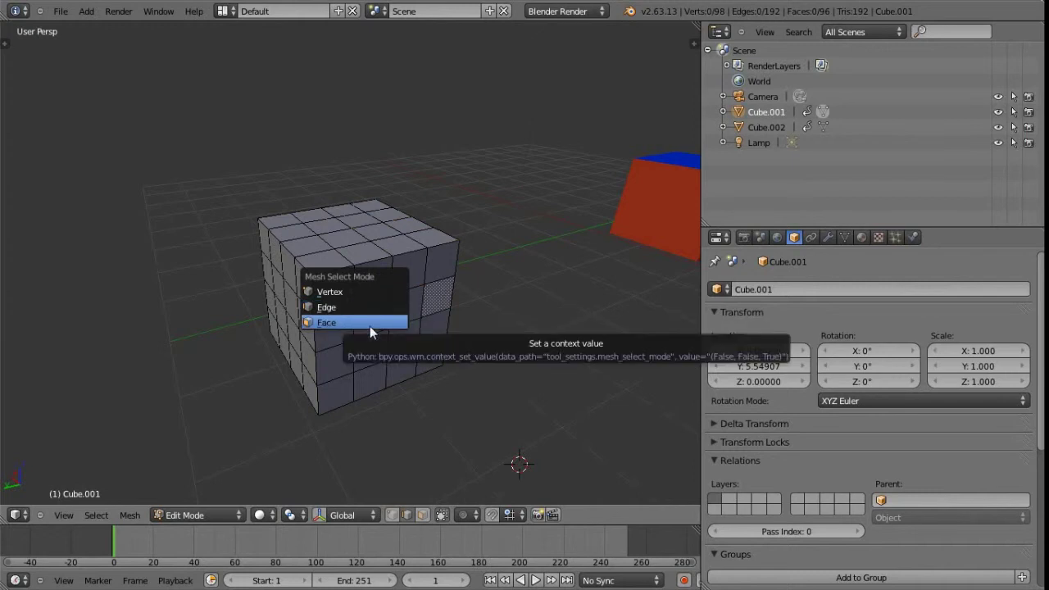
left_click(370, 323)
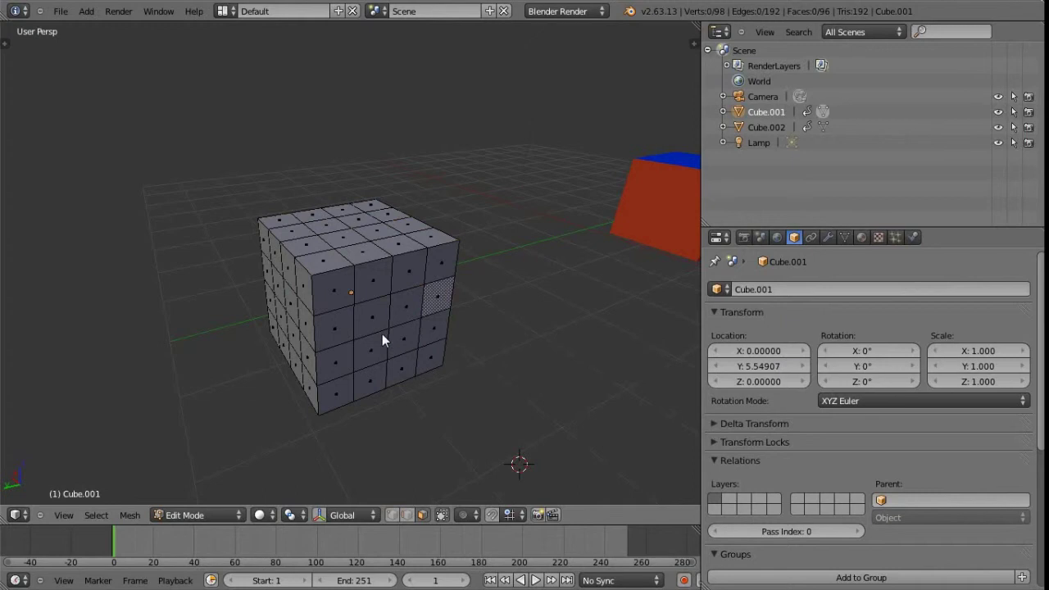
right_click(391, 311, "alt")
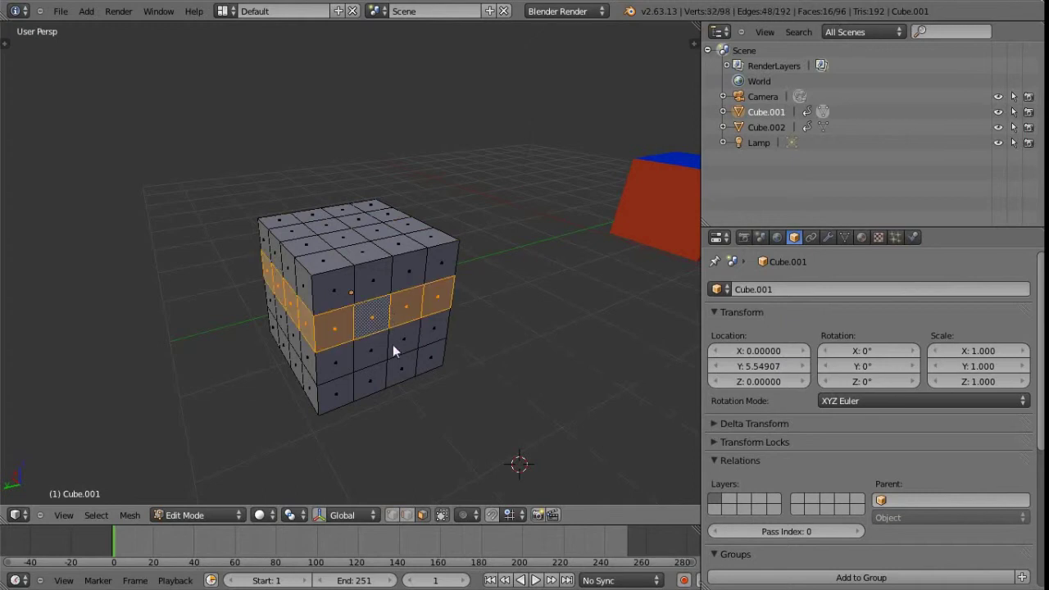
right_click(389, 372, "alt")
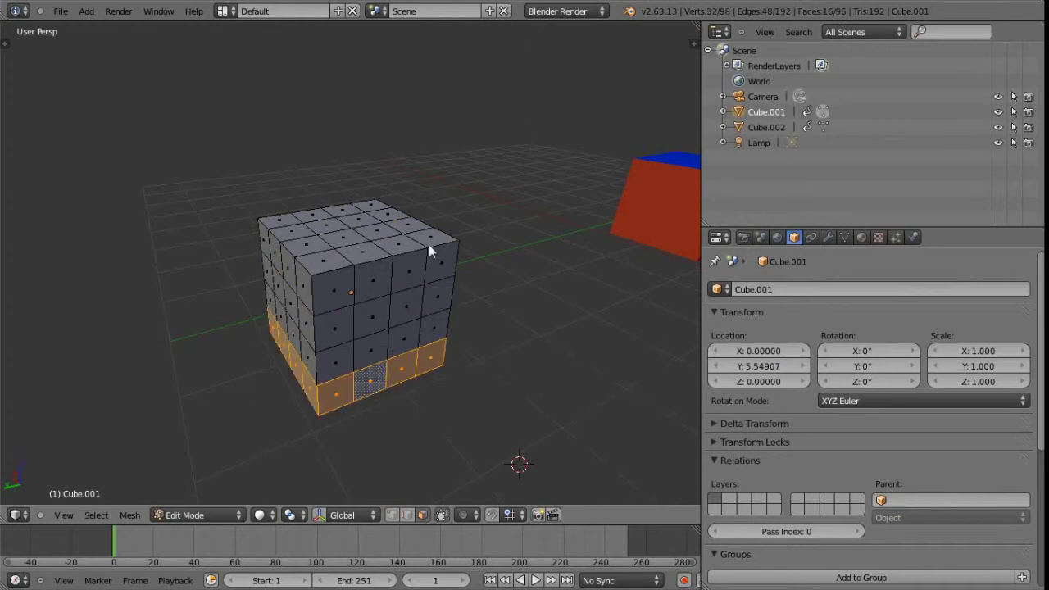
right_click(355, 352, "alt")
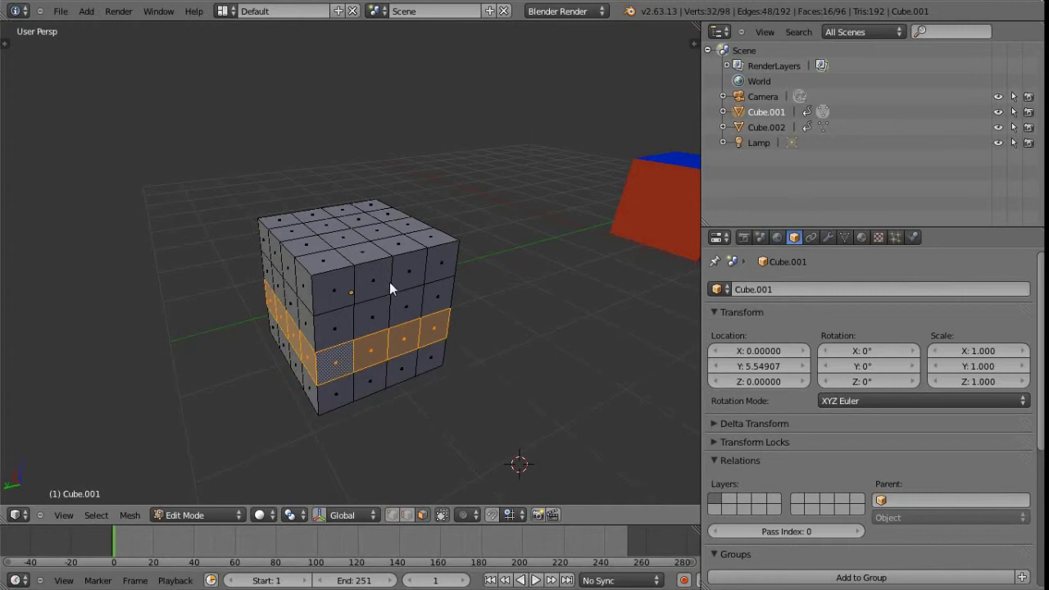
Select single vertical face loops one after another, ending with the column farthest from the cube's front corner
right_click(390, 283, "alt")
right_click(388, 348, "alt")
right_click(407, 380, "alt")
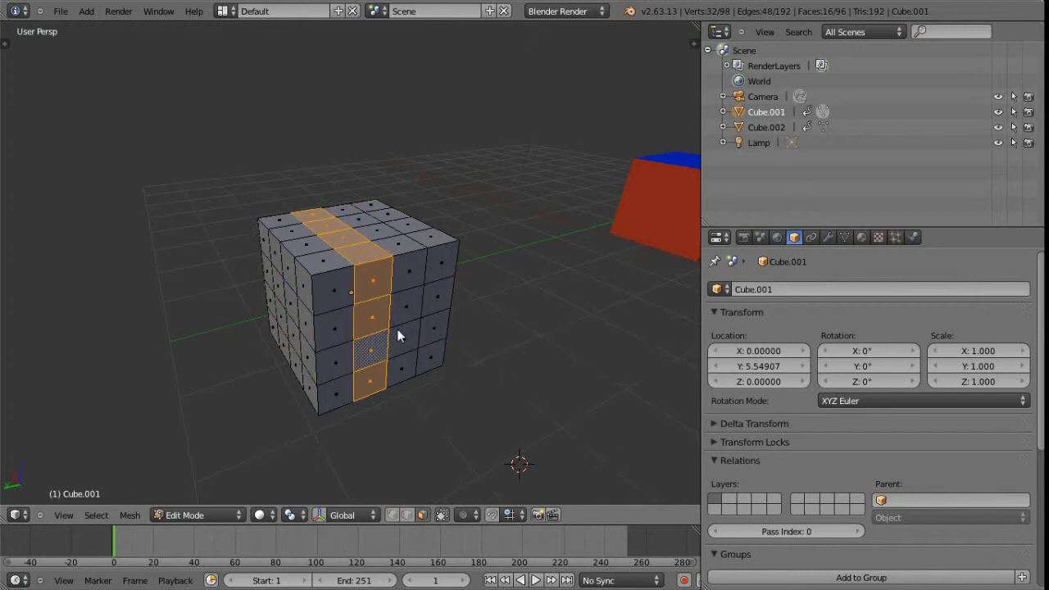
right_click(404, 336, "shift")
right_click(435, 318, "alt")
right_click(436, 329, "shift")
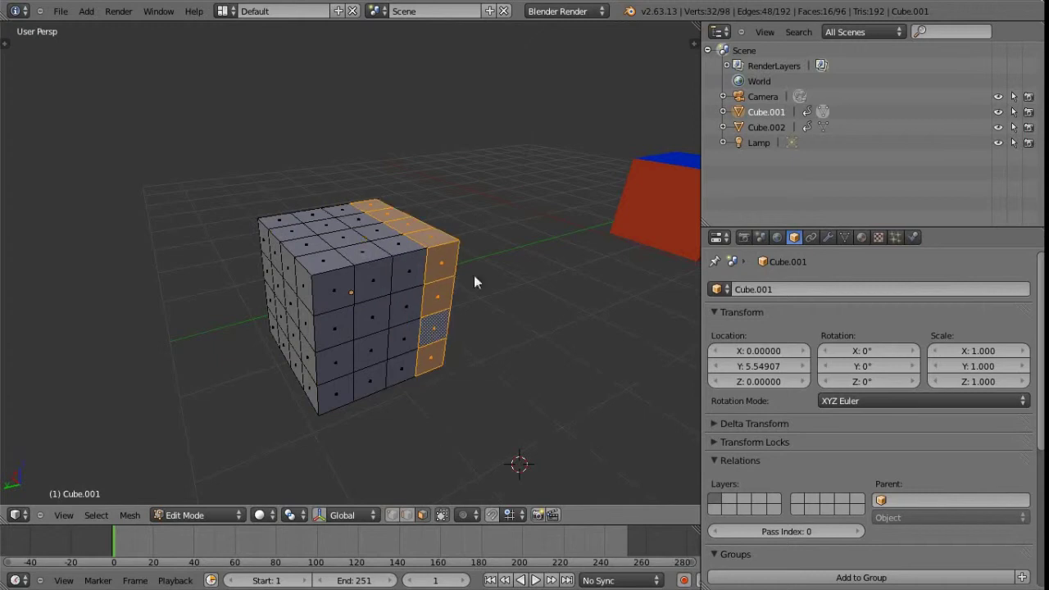
Set the mesh select mode to Vertex and select single vertical vertex loops, ending with the one nearest the cube's far corner
key("ctrl+Tab")
left_click(356, 310)
right_click(357, 320, "alt")
right_click(392, 315, "alt")
right_click(424, 308, "alt")
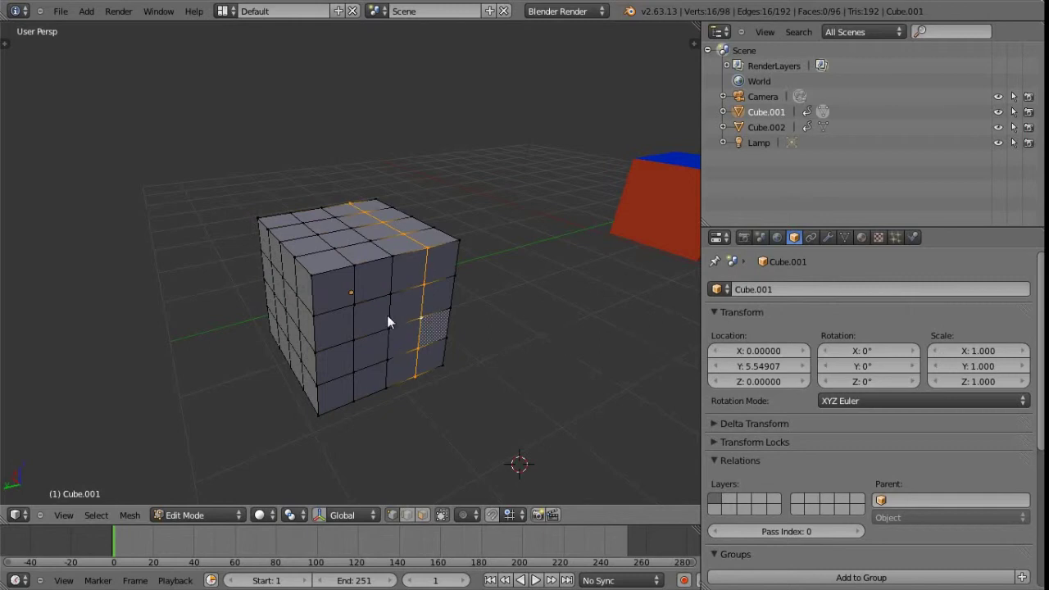
Select the vertical vertex loop nearest the cube's front corner
right_click(352, 319, "alt")
right_click(356, 319, "alt")
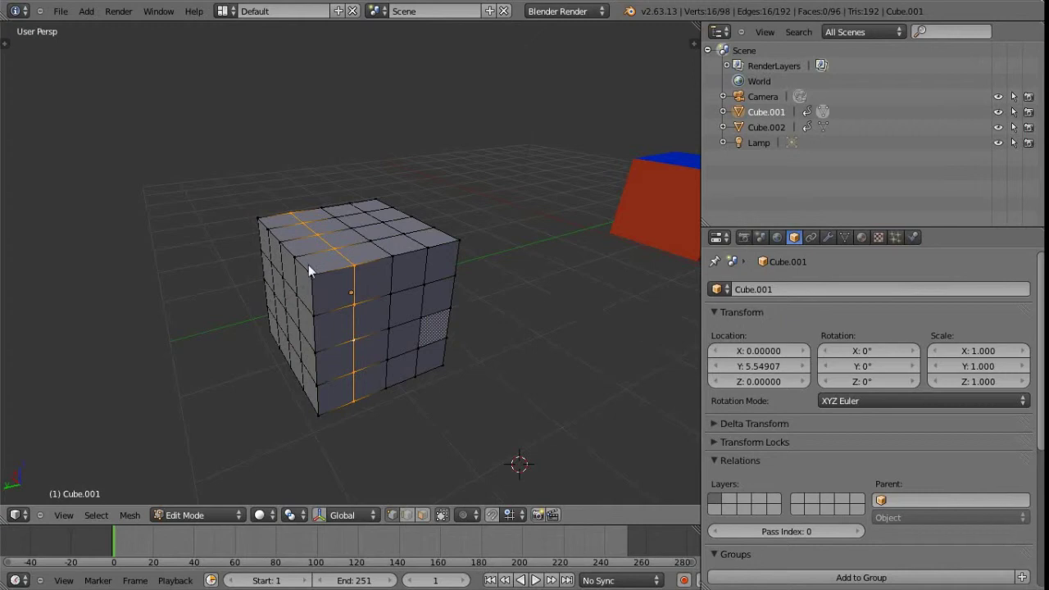
Set the mesh select mode to Edge and select the path from the lowest edge beside the front corner to the third edge along the top rim
key("ctrl+Tab")
key("ctrl+Tab")
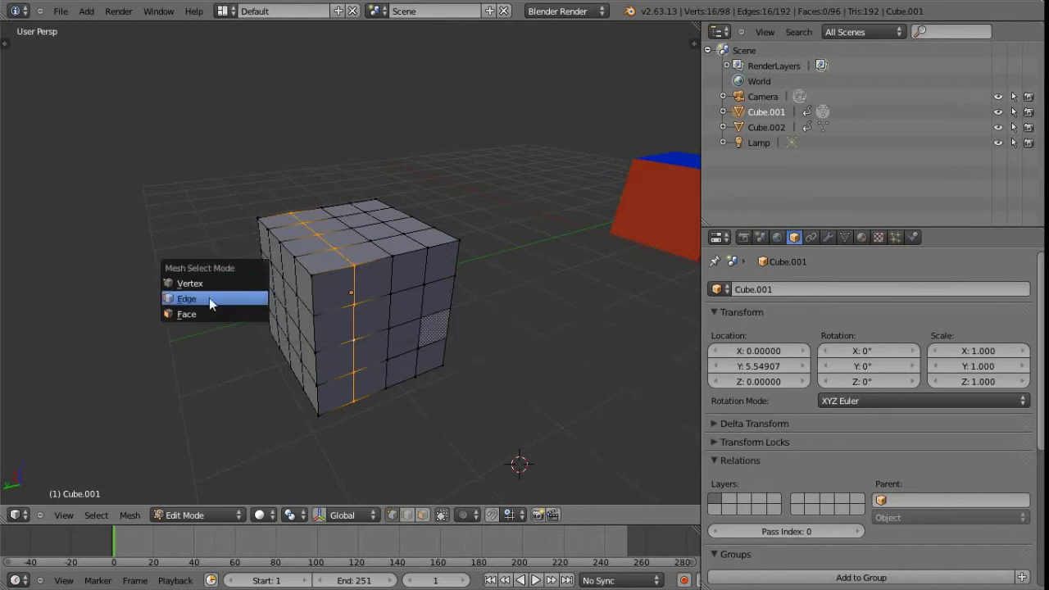
left_click(209, 300)
right_click(353, 382)
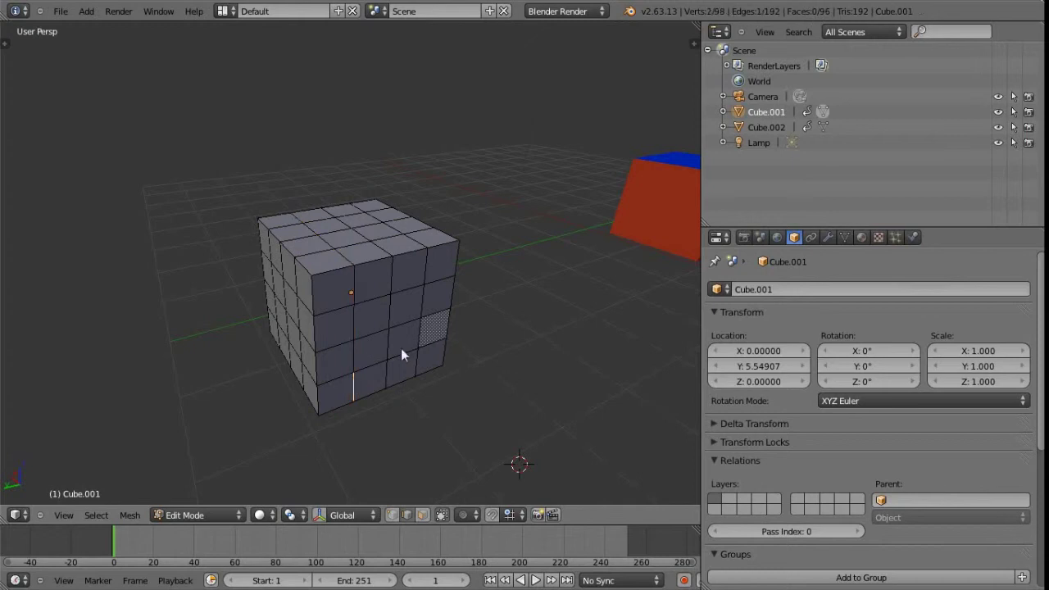
middle_click_drag(393, 339, 371, 303)
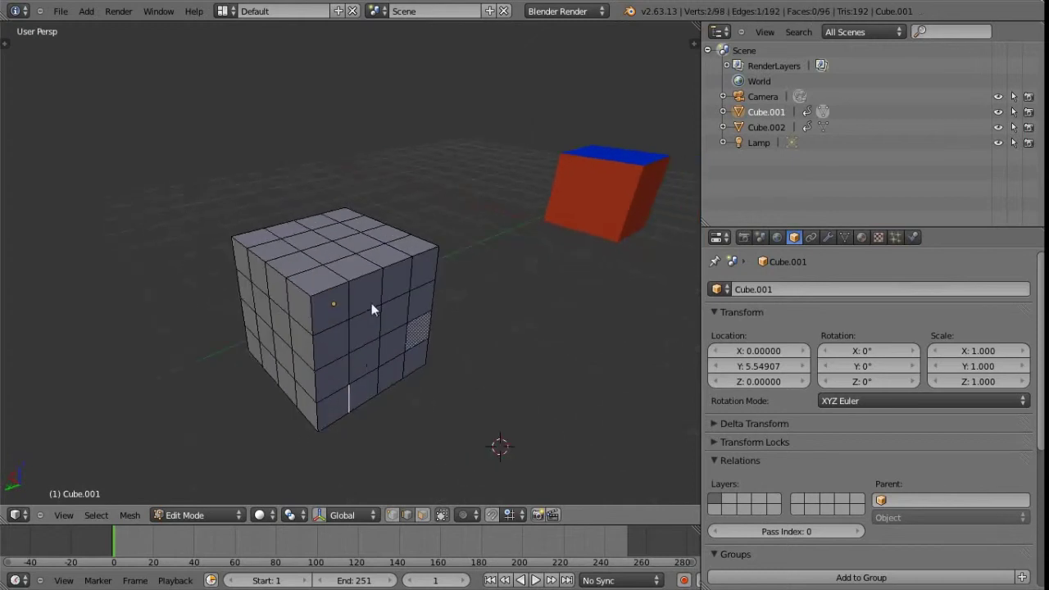
right_click(396, 263, "ctrl")
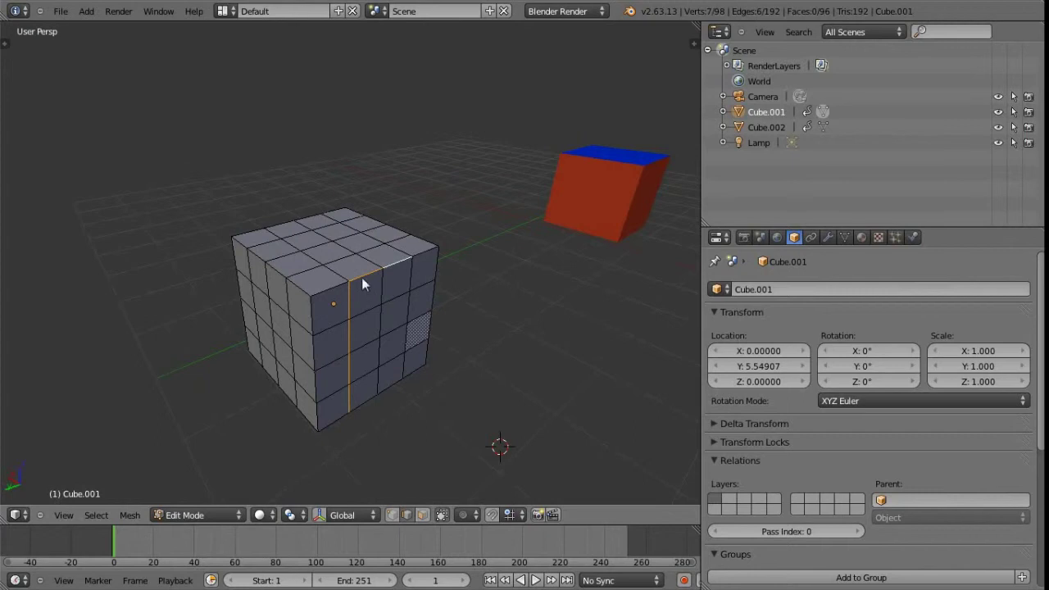
Set the mesh select mode to Face and circle-select a patch of faces around the cube's upper front corner, across all three visible sides
middle_click_drag(384, 333, 403, 317)
middle_click_drag(382, 314, 385, 316)
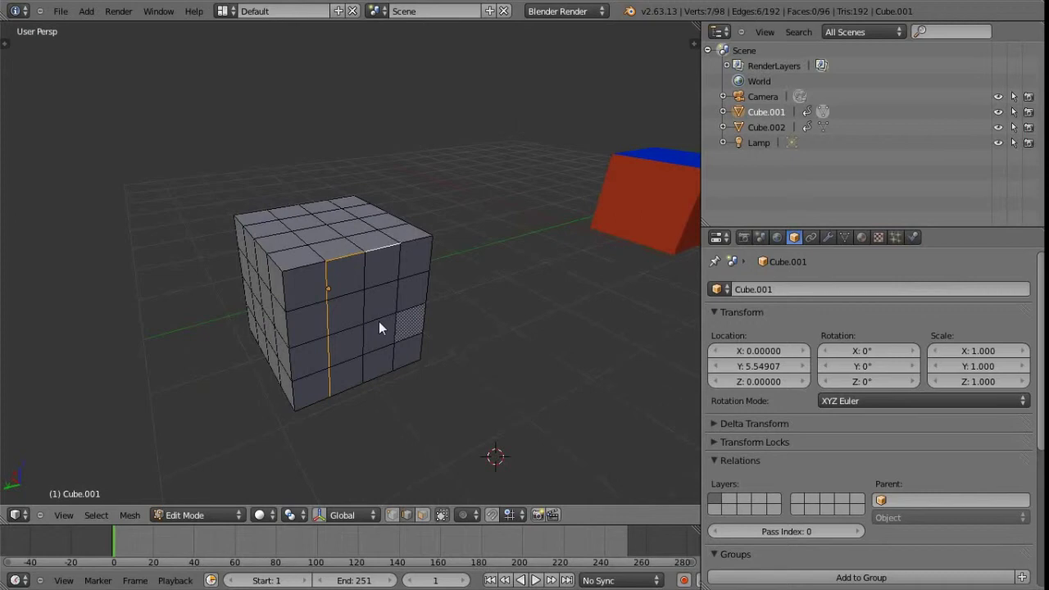
key("ctrl+Tab")
left_click(325, 339)
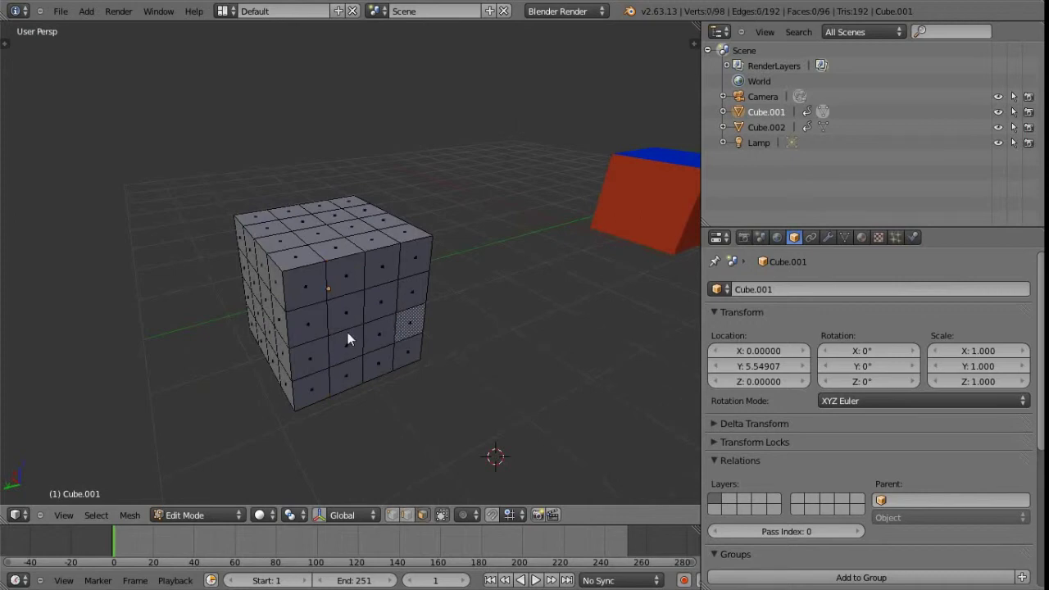
mouse_move(332, 359)
middle_mouse_down()
mouse_move(349, 324)
mouse_move(342, 309)
mouse_move(368, 314)
mouse_move(311, 324)
mouse_move(349, 331)
mouse_move(350, 353)
middle_mouse_up()
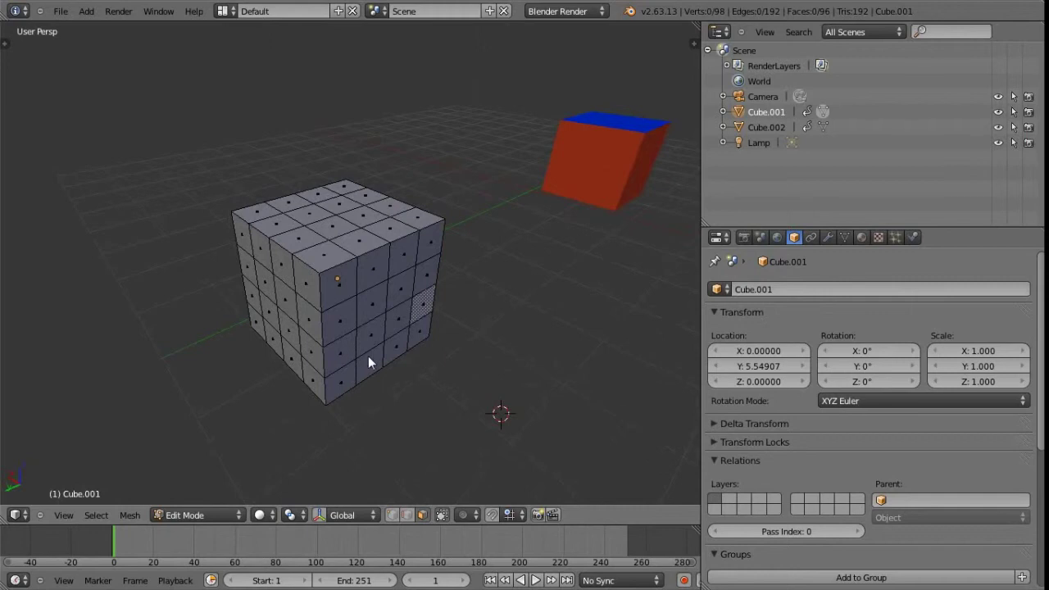
key("c")
scroll(365, 321, "down", 3)
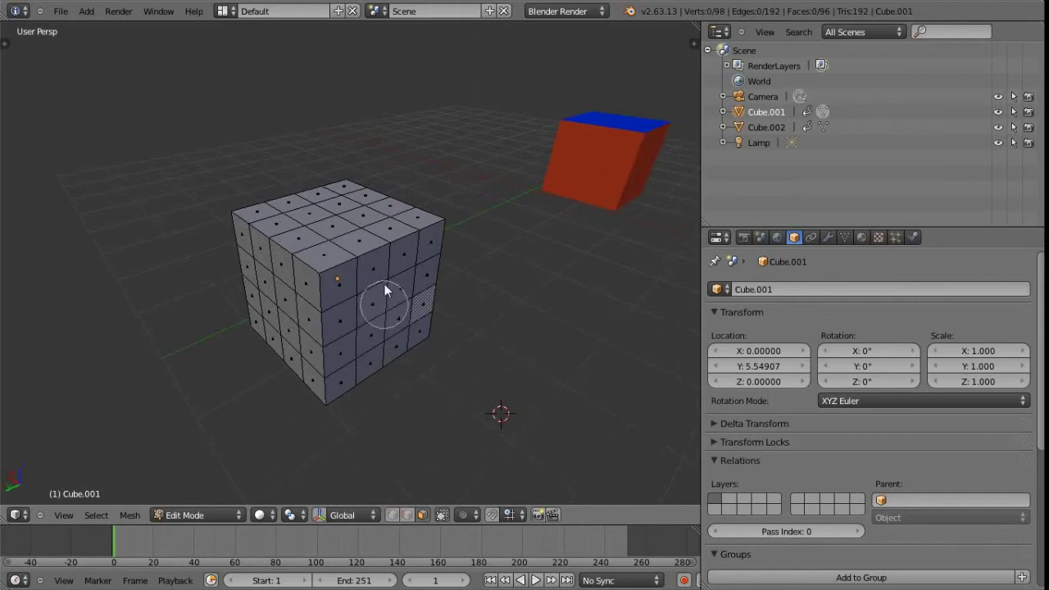
mouse_move(340, 276)
left_mouse_down()
mouse_move(340, 263)
mouse_move(347, 328)
mouse_move(328, 353)
left_mouse_up()
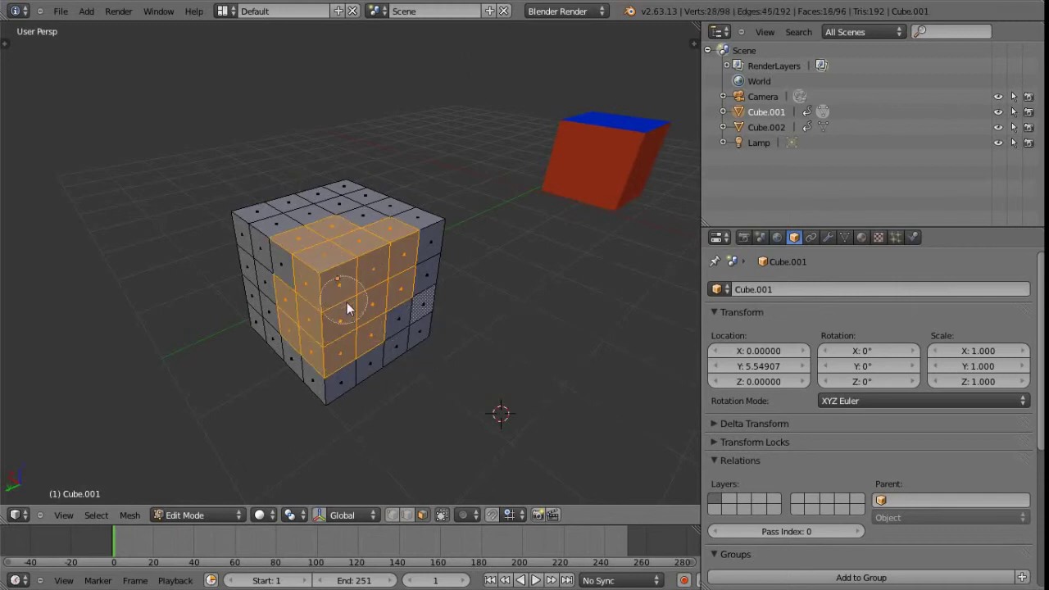
key("Escape")
Reduce the face patch to its outline with Select Boundary Loop
left_click(98, 516)
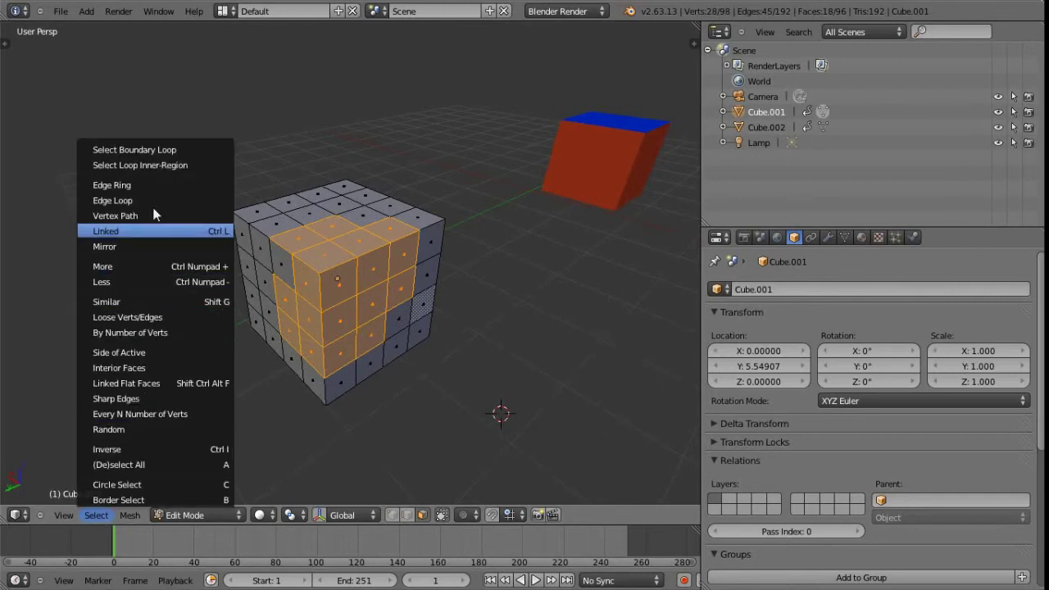
left_click(192, 151)
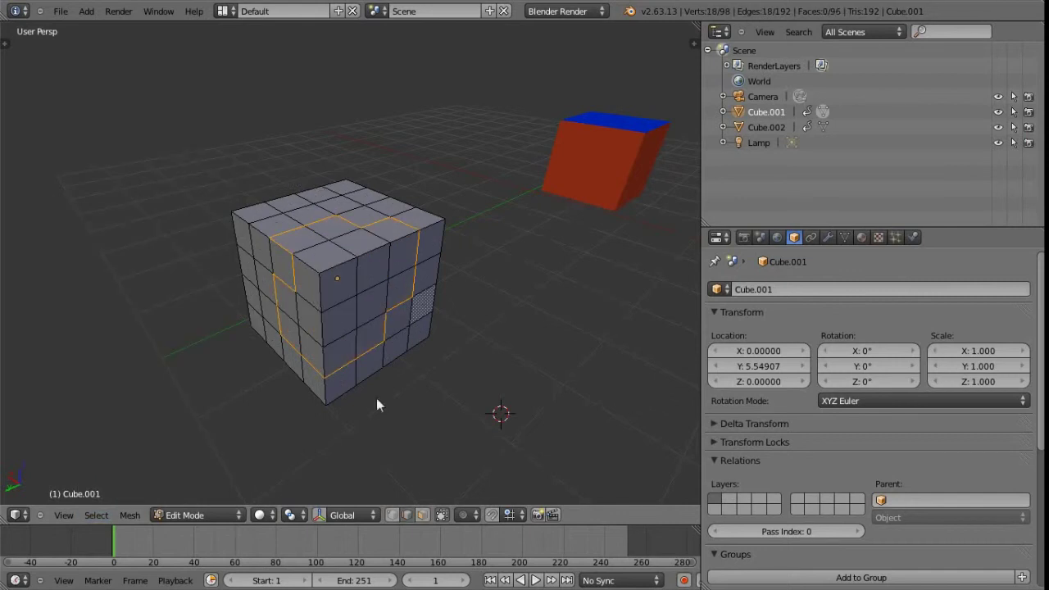
middle_click_drag(423, 377, 263, 371)
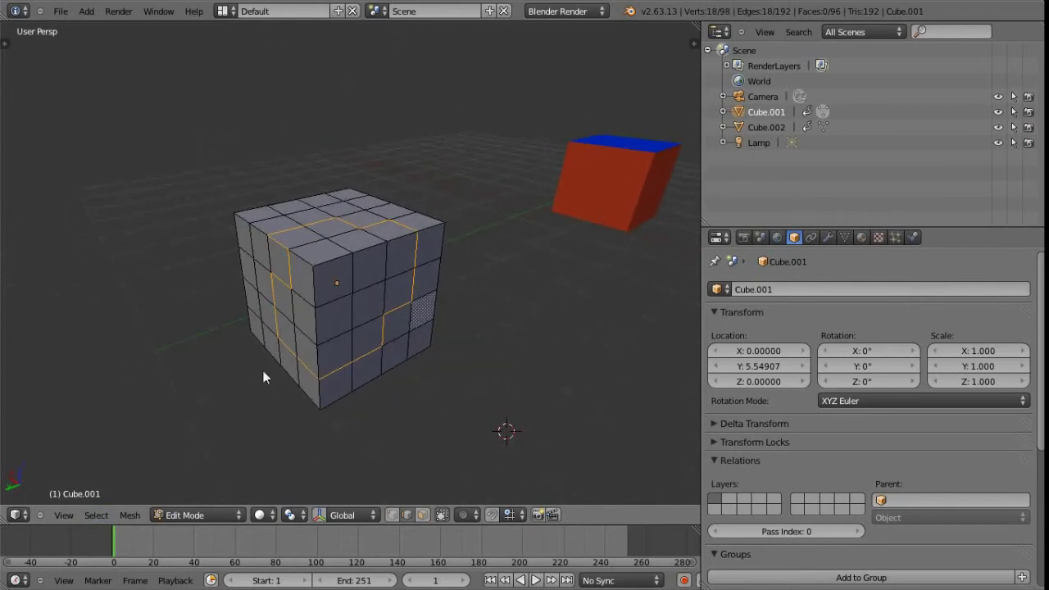
left_click(97, 515)
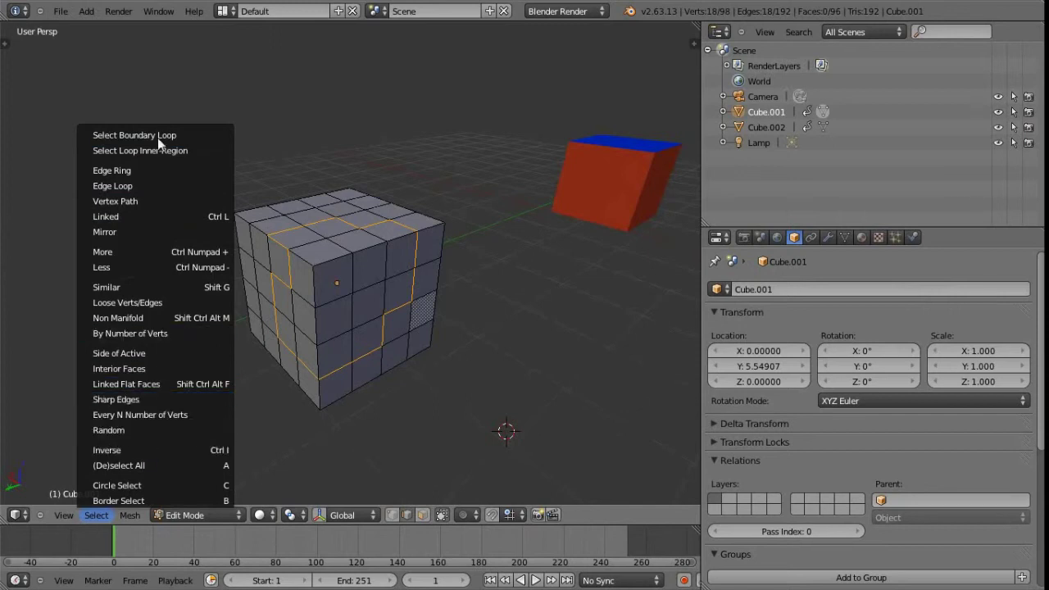
key("Escape")
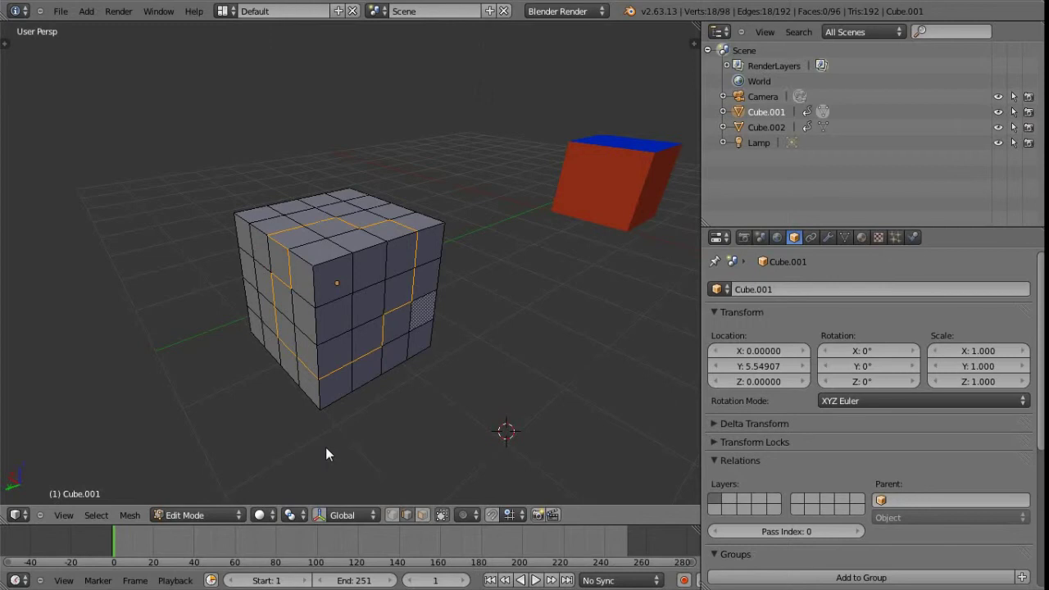
Repeatedly grow and shrink the selection at the cube's lower front corner with More and Less, finishing by growing it twice
left_click(90, 516)
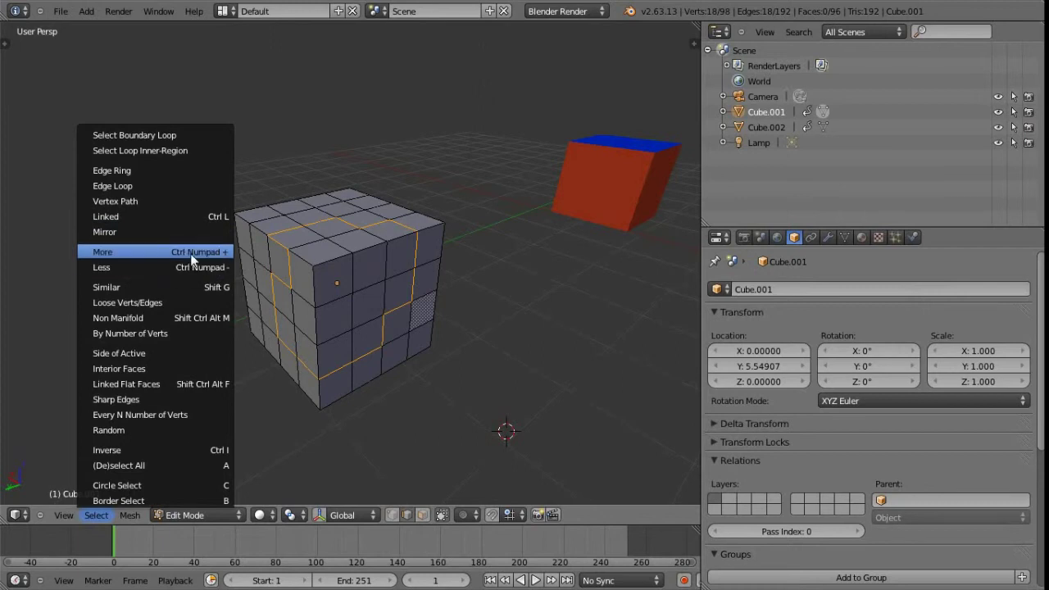
key("ctrl+KP_Add")
key("ctrl+KP_Subtract")
key("ctrl+KP_Subtract")
key("ctrl+KP_Add")
key("ctrl+KP_Add")
key("ctrl+KP_Add")
key("ctrl+KP_Add")
key("ctrl+KP_Add")
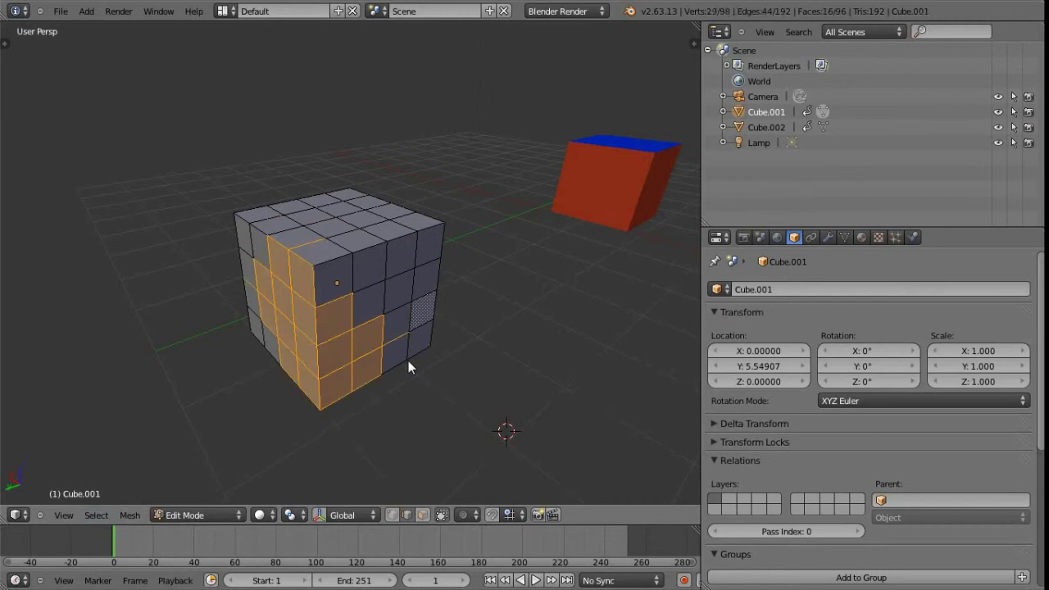
key("ctrl+KP_Add")
key("ctrl+KP_Subtract")
key("ctrl+KP_Subtract")
key("ctrl+KP_Subtract")
key("ctrl+KP_Subtract")
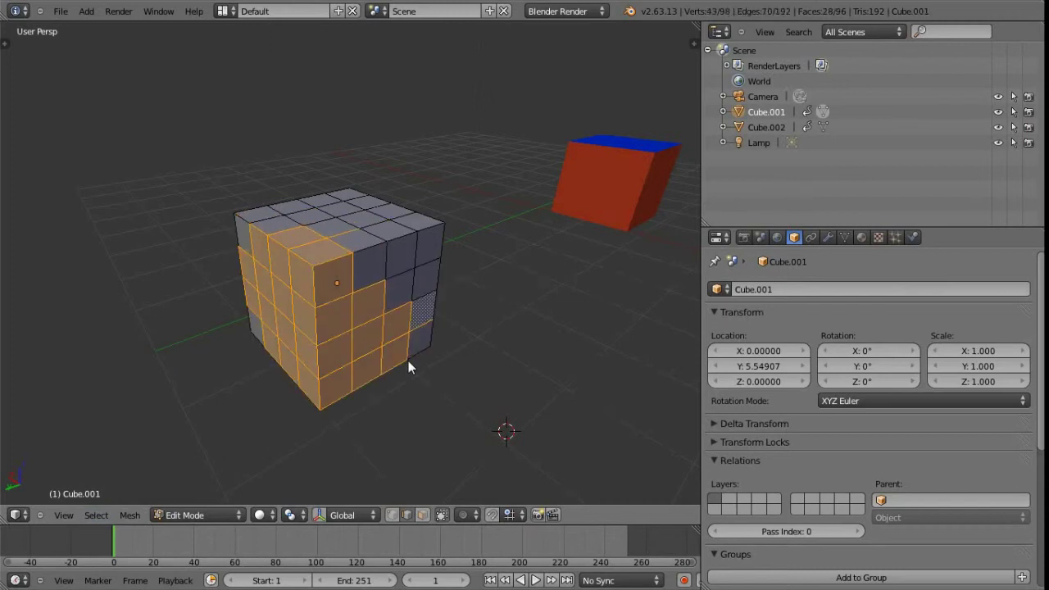
key("ctrl+KP_Subtract")
key("ctrl+KP_Add")
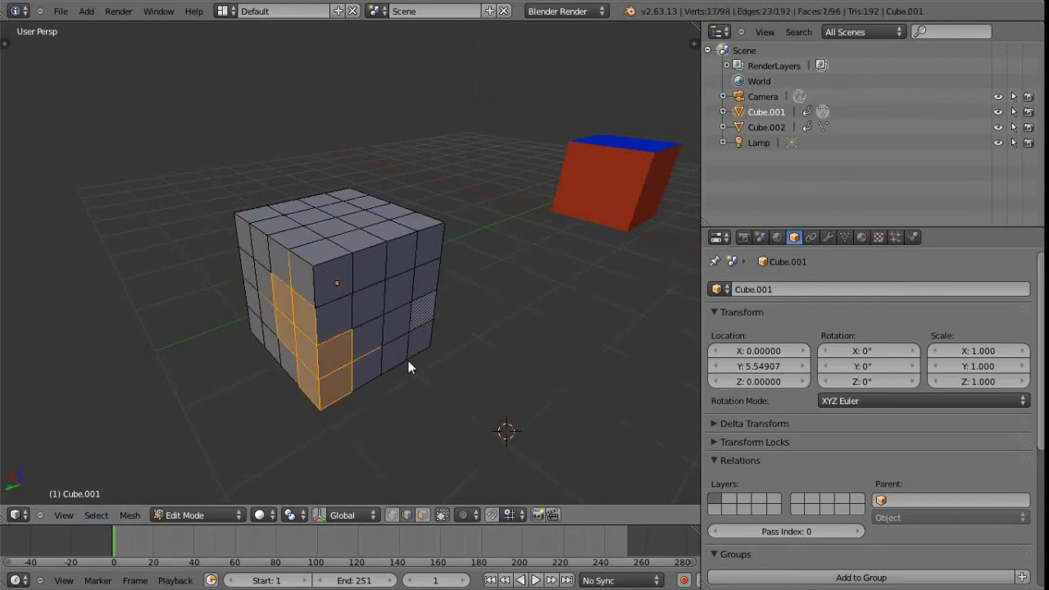
key("ctrl+KP_Add")
key("ctrl+KP_Add")
key("ctrl+KP_Subtract")
key("ctrl+KP_Subtract")
key("ctrl+KP_Subtract")
key("ctrl+KP_Add")
key("ctrl+KP_Add")
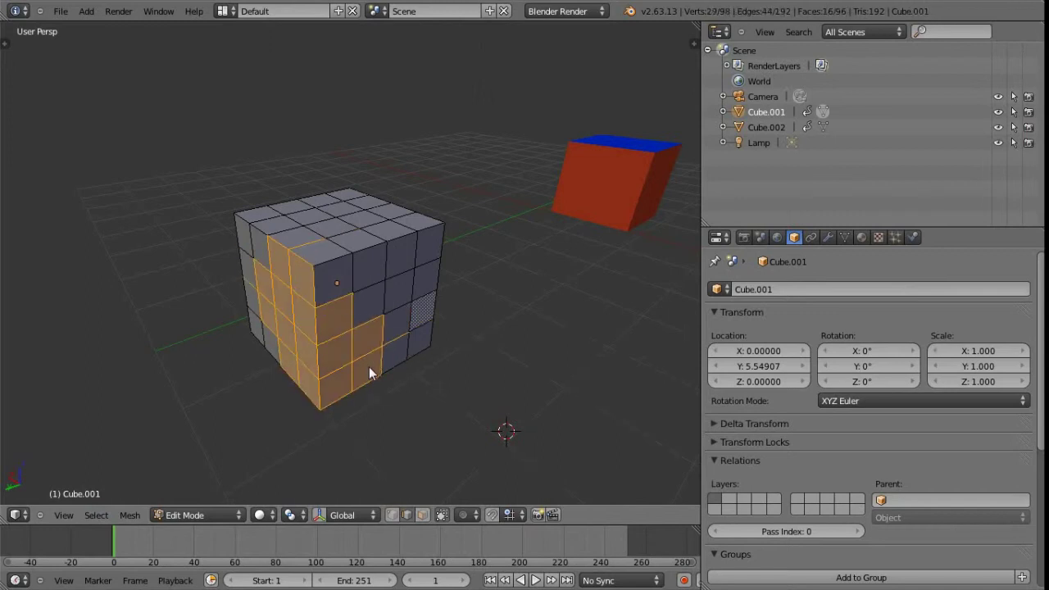
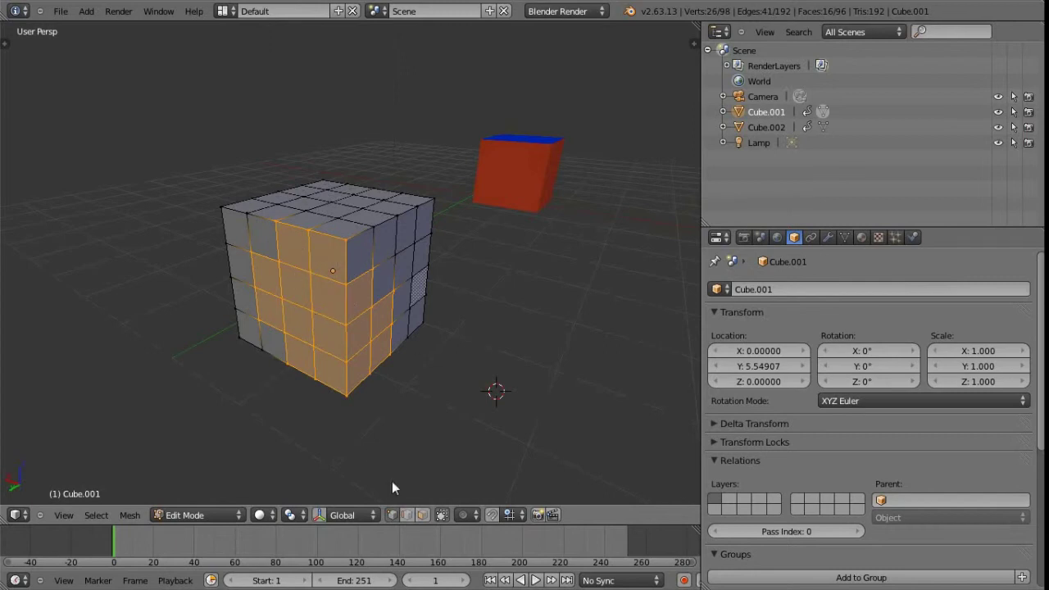
Cycle the mesh select mode through Face and Edge, ending with Vertex
left_click(422, 515)
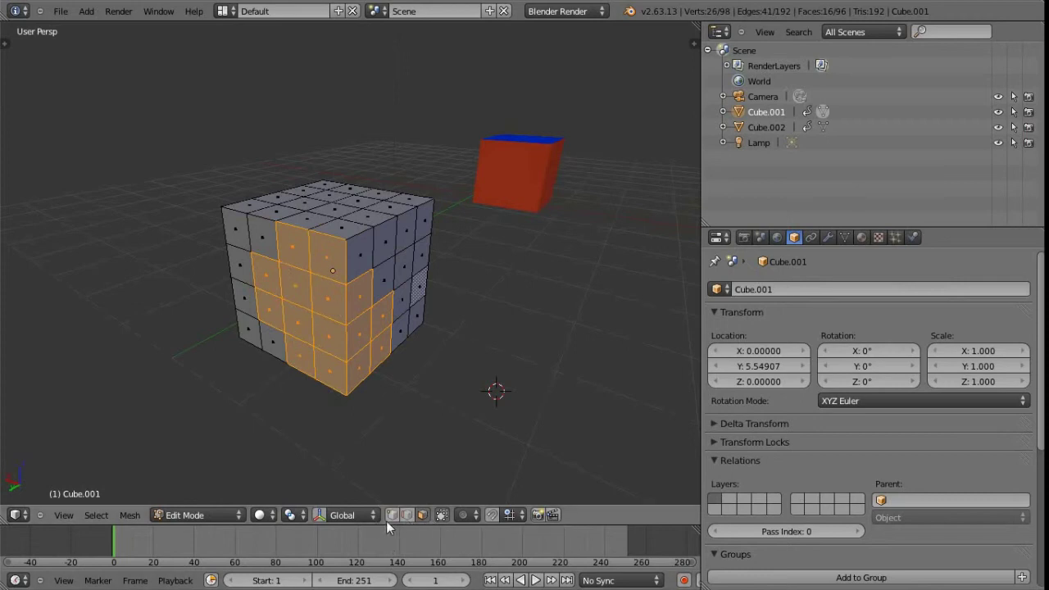
left_click(407, 516)
left_click(391, 515)
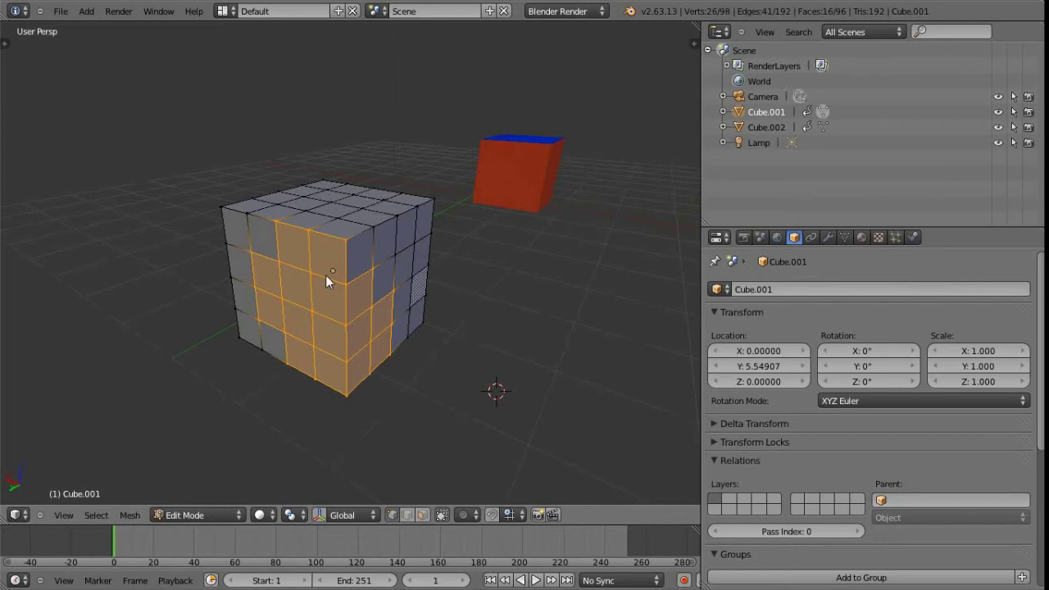
Show the mesh in wireframe, set the select mode to Face, and border-select the one-face-thick slab on the side toward the red cube
mouse_move(262, 237)
middle_mouse_down()
mouse_move(358, 301)
mouse_move(331, 305)
mouse_move(362, 287)
mouse_move(230, 306)
mouse_move(282, 309)
mouse_move(344, 277)
middle_mouse_up()
key("z")
key("ctrl+Tab")
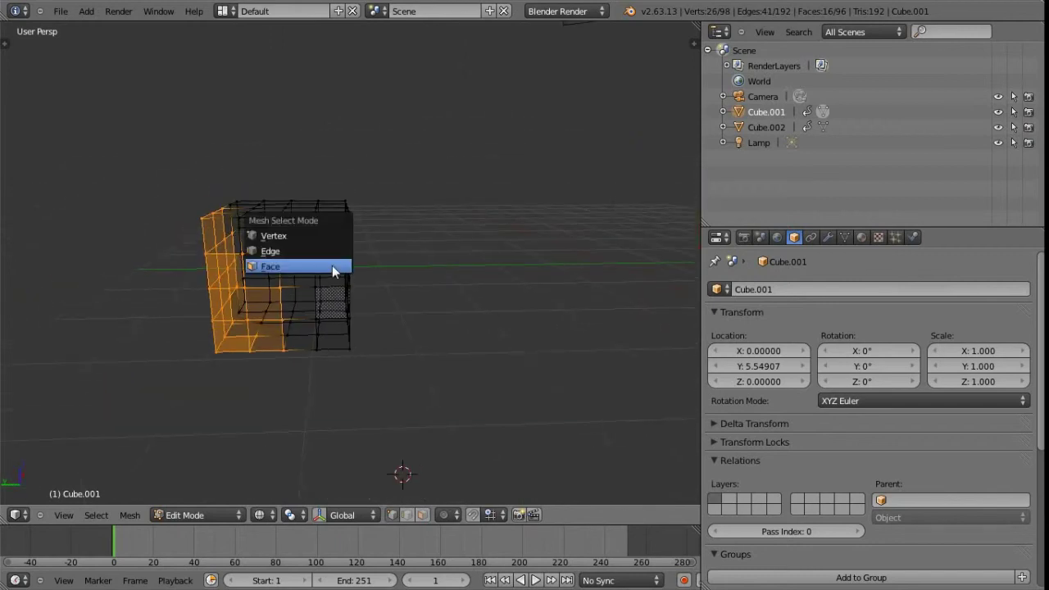
left_click(269, 268)
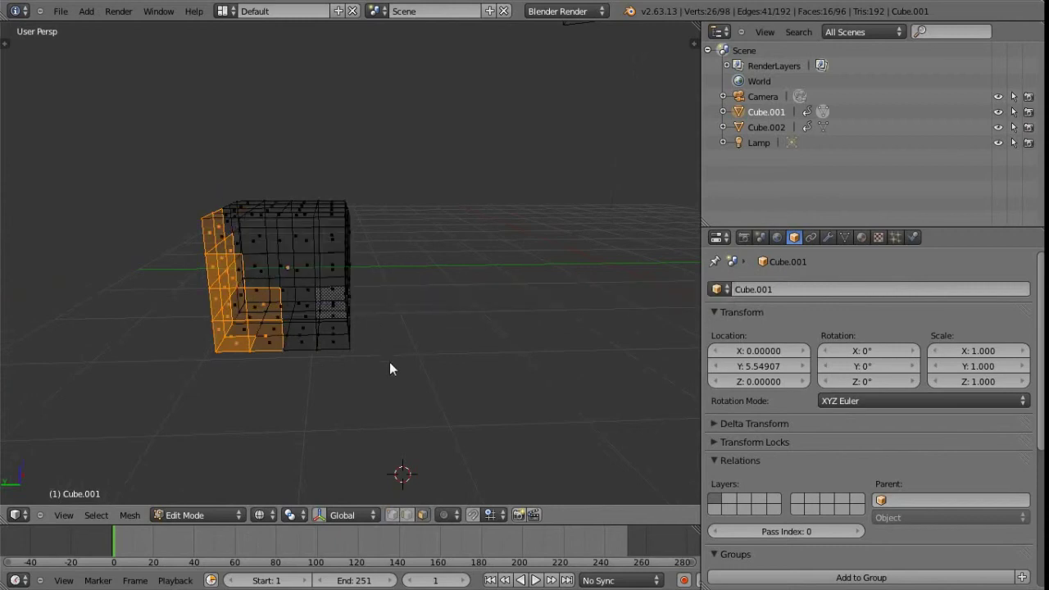
key("b")
left_click_drag(424, 425, 322, 183)
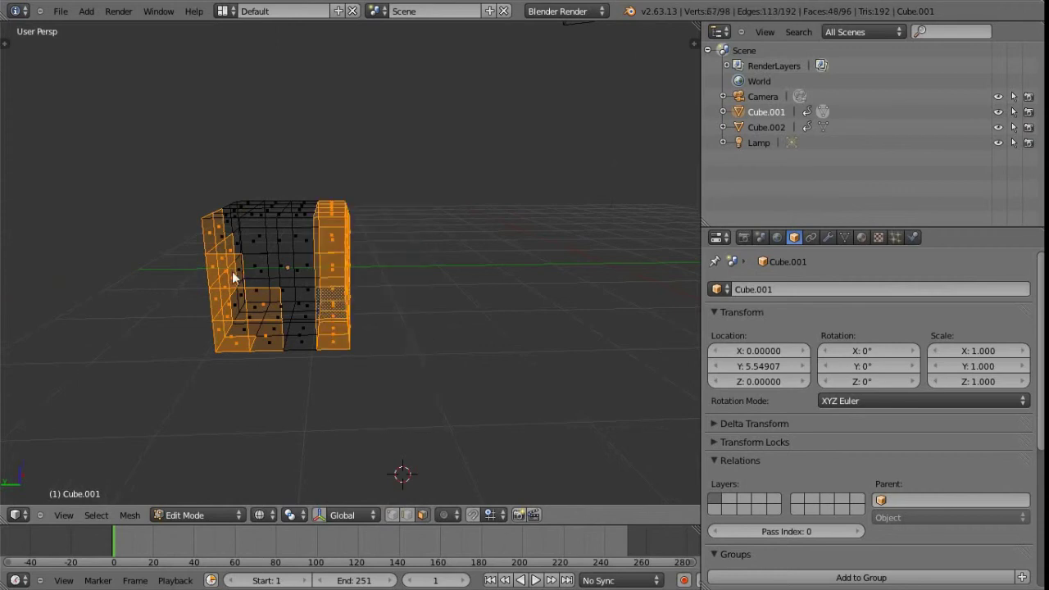
Replace the selection with only the border-selected end slab and place a duplicate of it between the two cubes
key("a")
key("b")
left_click_drag(436, 413, 325, 166)
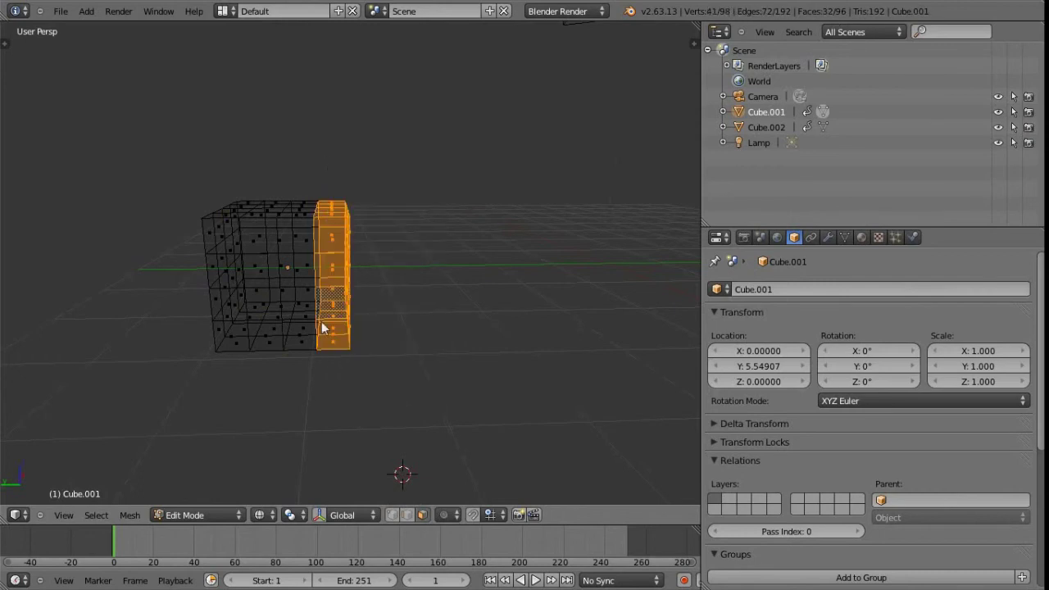
key("shift+d")
left_click(477, 348)
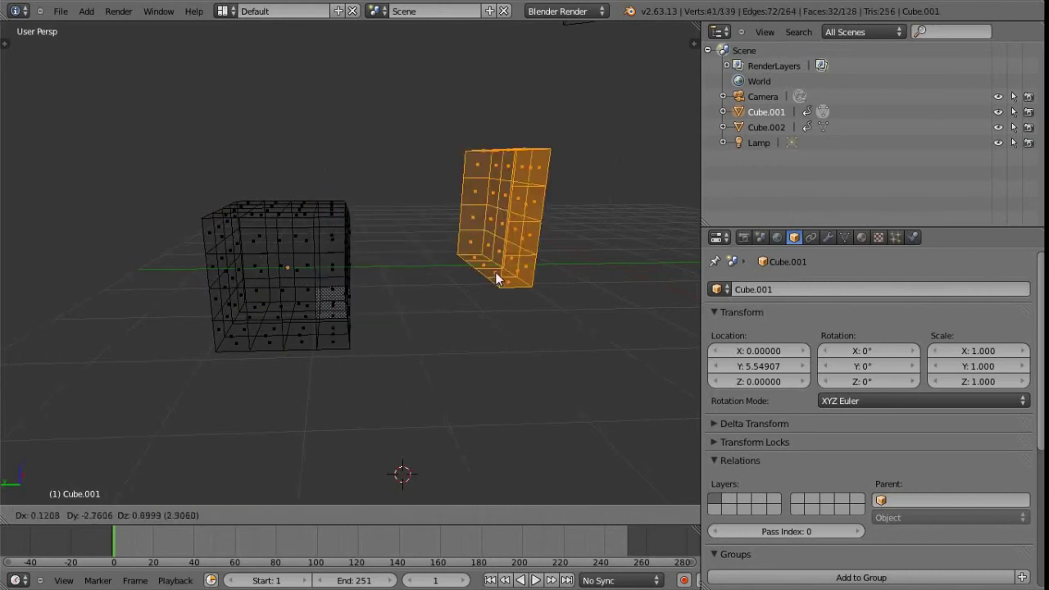
Switch to Object Mode and restore solid shading
middle_click_drag(478, 348, 409, 366)
key("Tab")
scroll(359, 292, "down", 4)
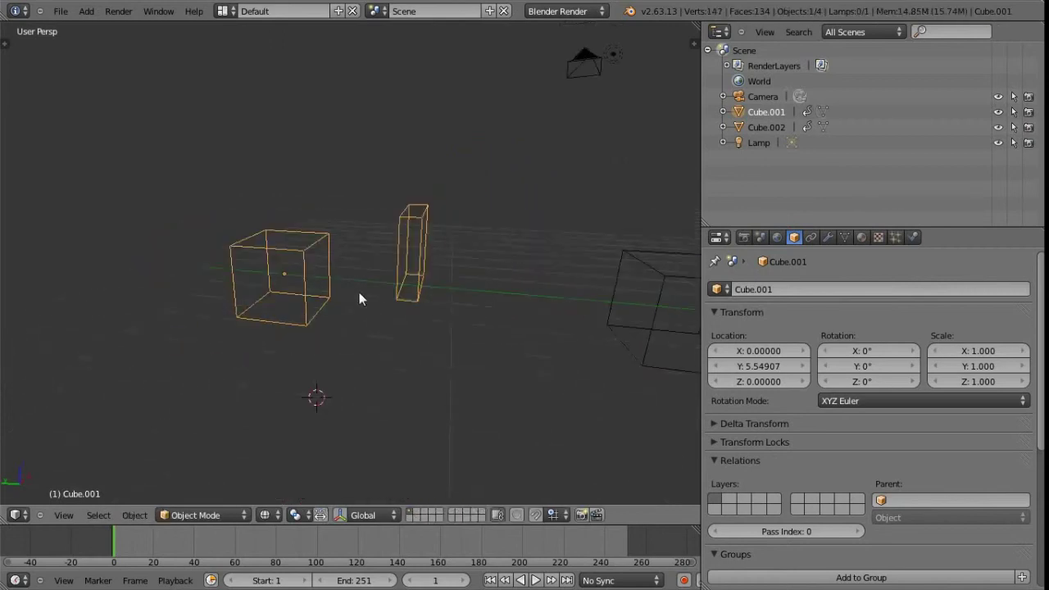
middle_click_drag(368, 290, 383, 300, "shift")
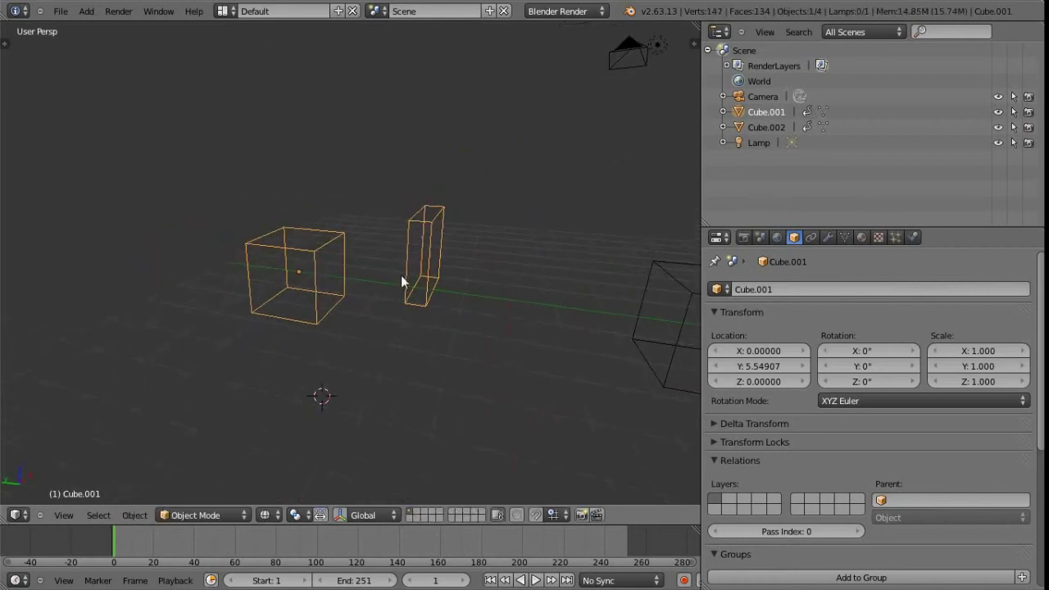
middle_click_drag(369, 264, 371, 283, "shift")
key("z")
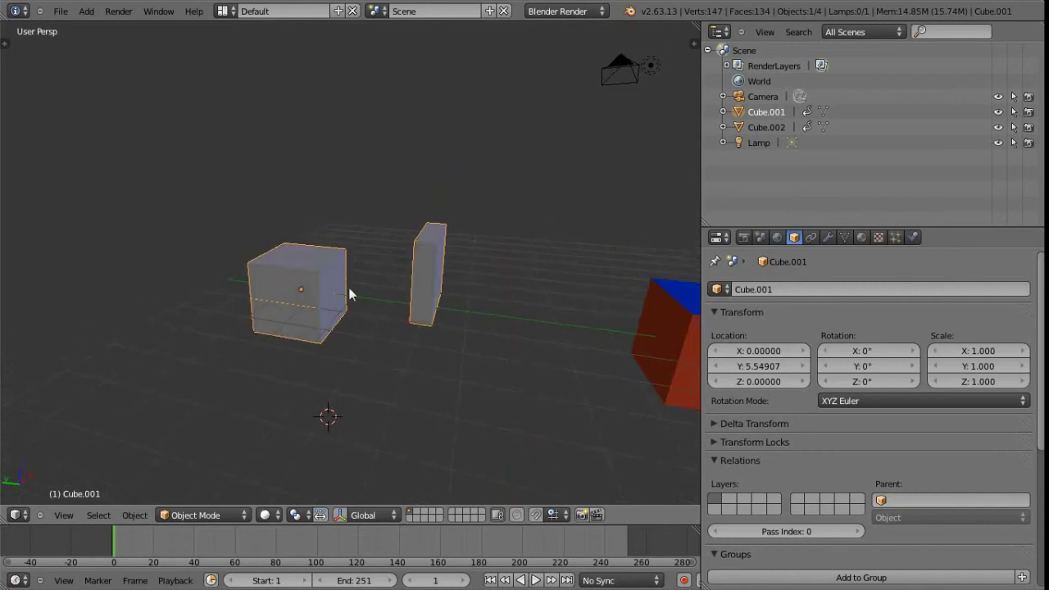
Return to Edit Mode, clear the selection, and select the whole original cube from one of its faces with Linked
mouse_move(370, 337)
middle_mouse_down("shift")
mouse_move(348, 336)
mouse_move(372, 335)
mouse_move(345, 315)
middle_mouse_up("shift")
key("Tab")
key("a")
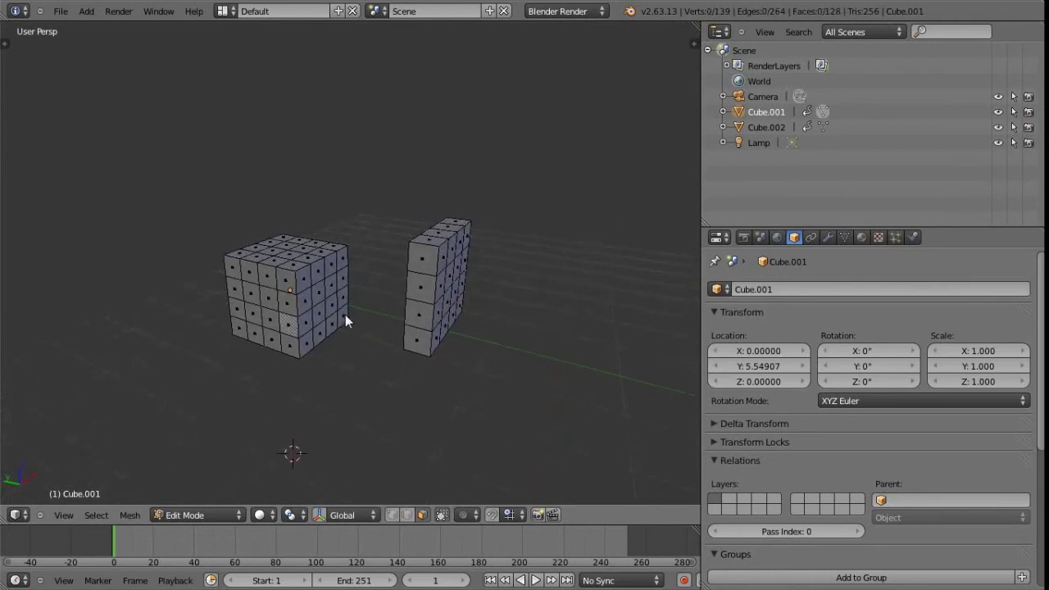
right_click(285, 280)
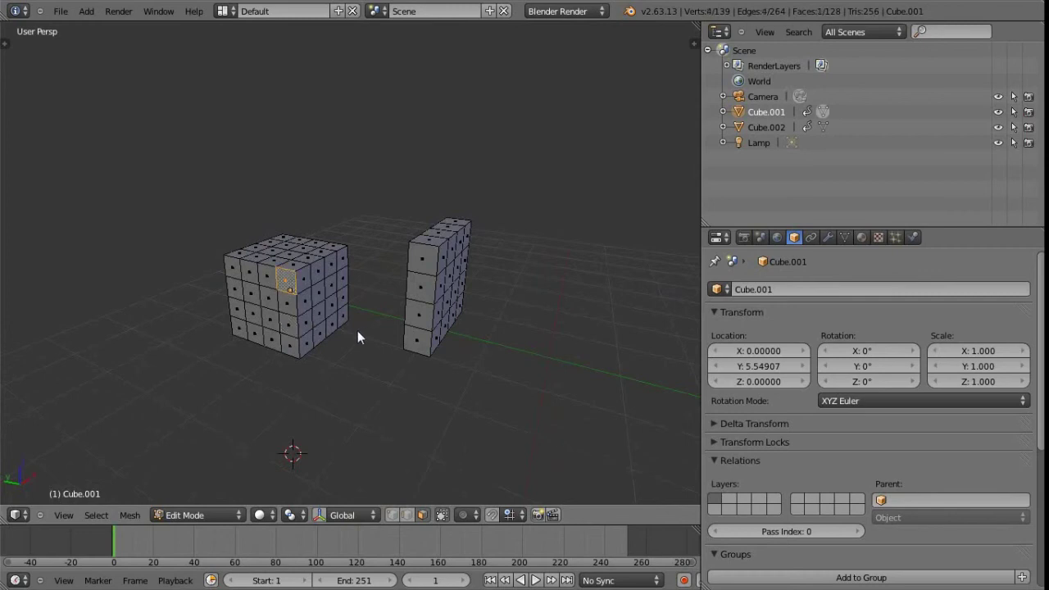
key("ctrl+l")
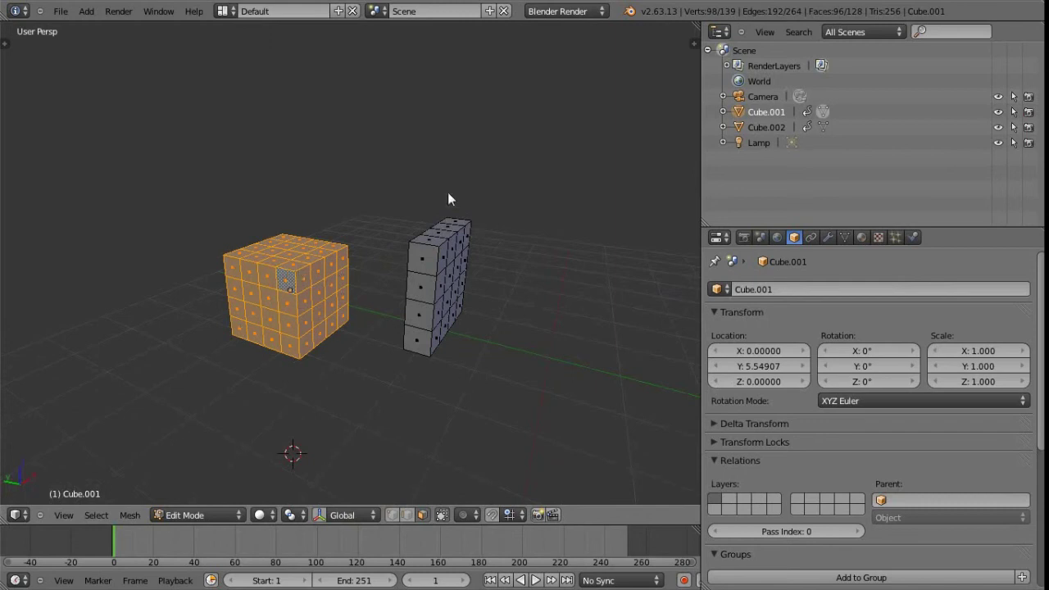
Select the whole duplicated slab from one of its end faces with Linked
right_click(421, 292)
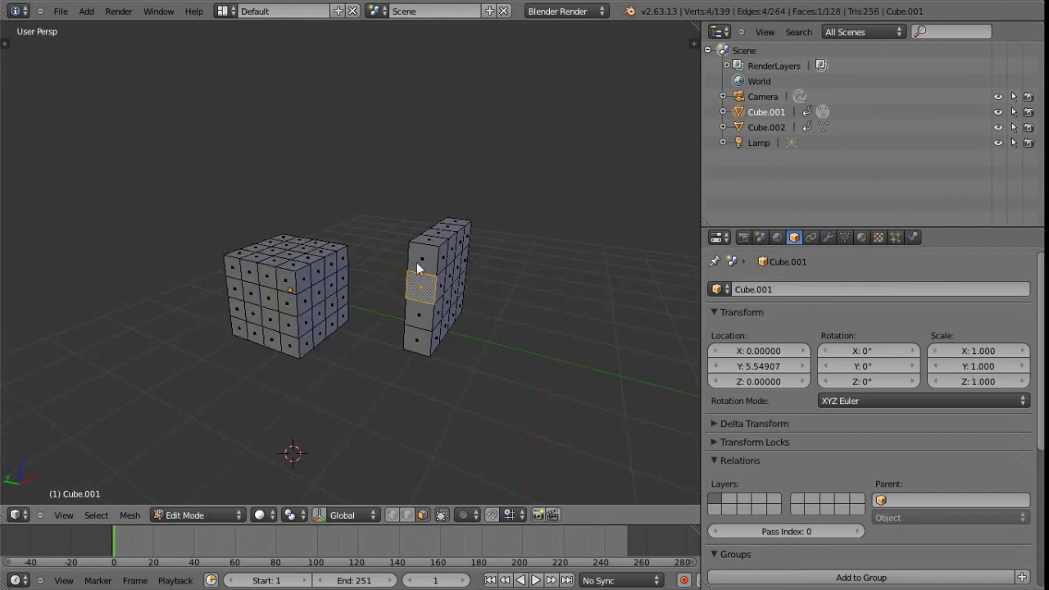
key("ctrl+l")
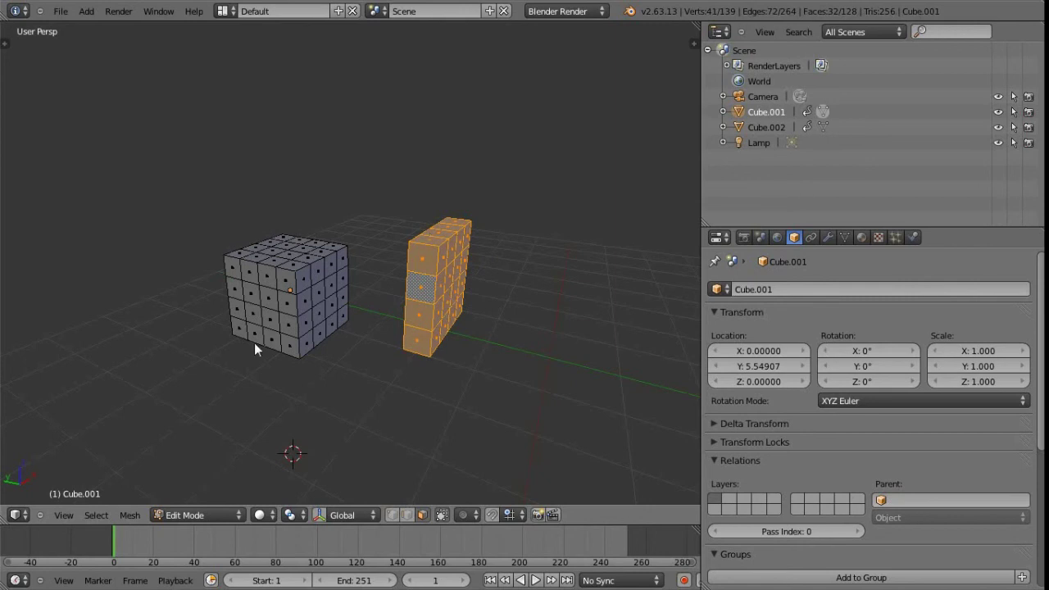
Examine the remaining selection commands, such as Linked Flat Faces
middle_click_drag(333, 297, 363, 274)
middle_click_drag(317, 303, 339, 314)
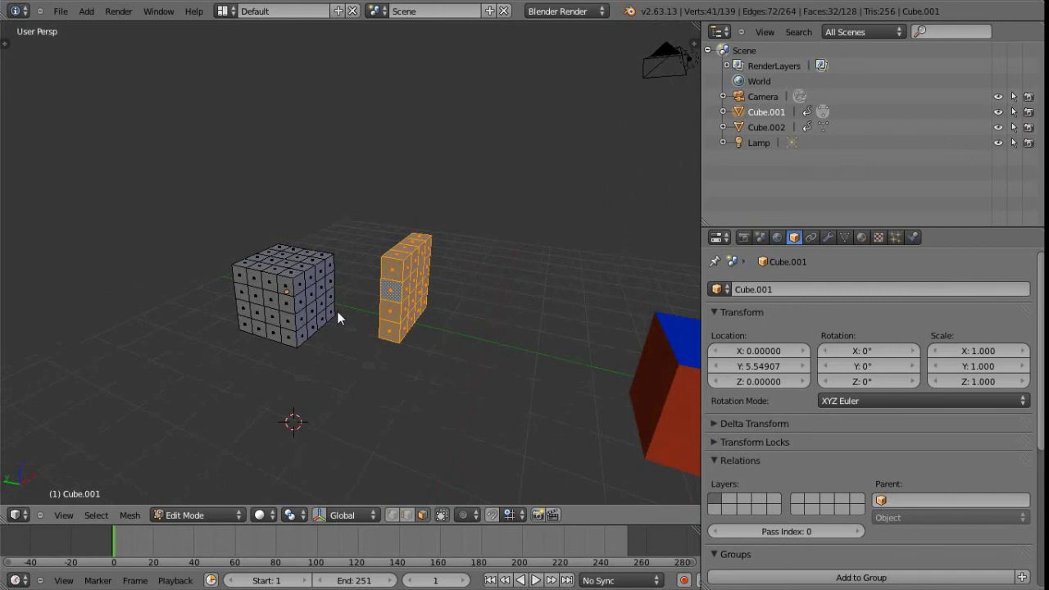
left_click(96, 517)
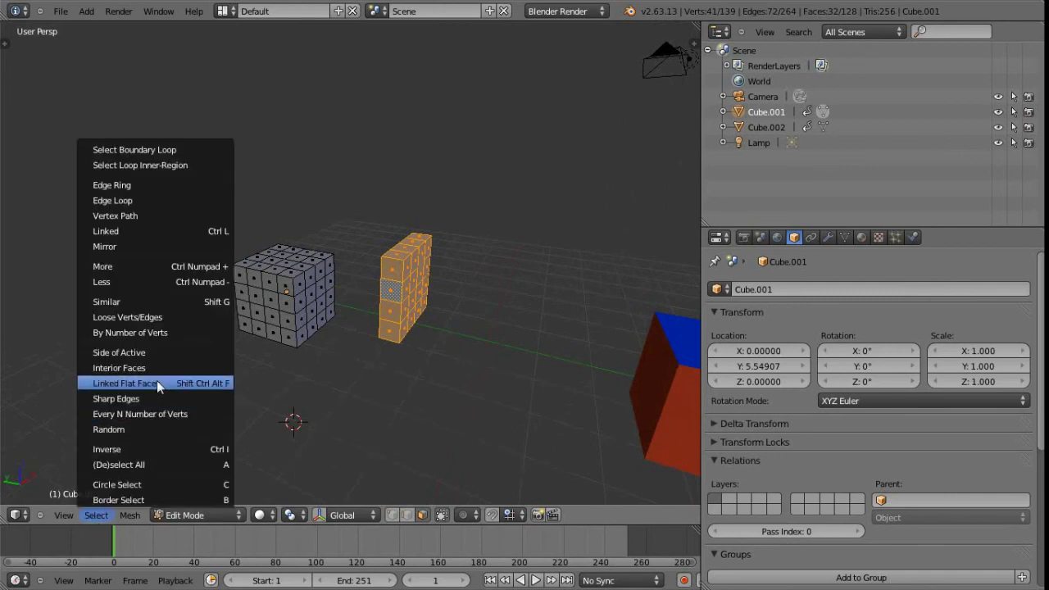